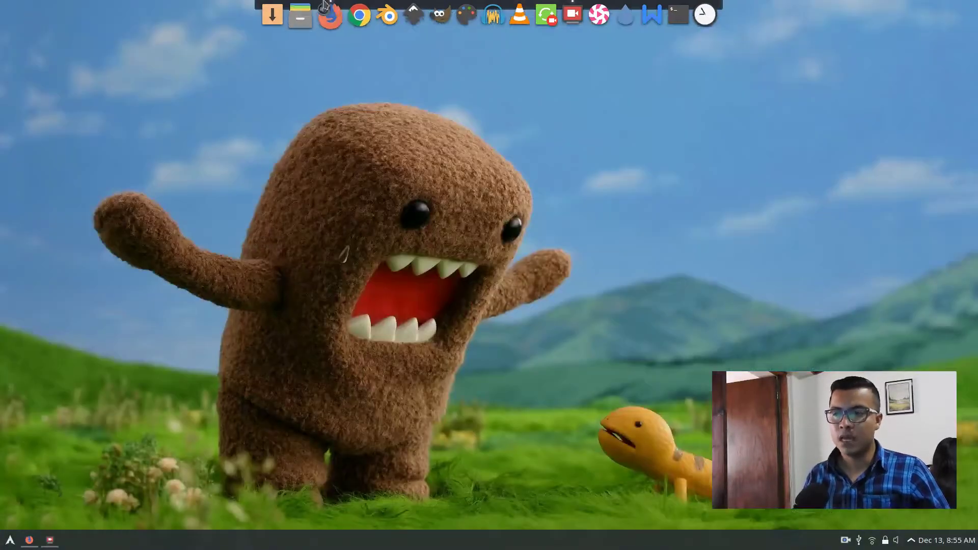
# Open Dolphin and browse to the Sylvana project's 2_Text folder in a second tab.
pyautogui.click(303, 14)
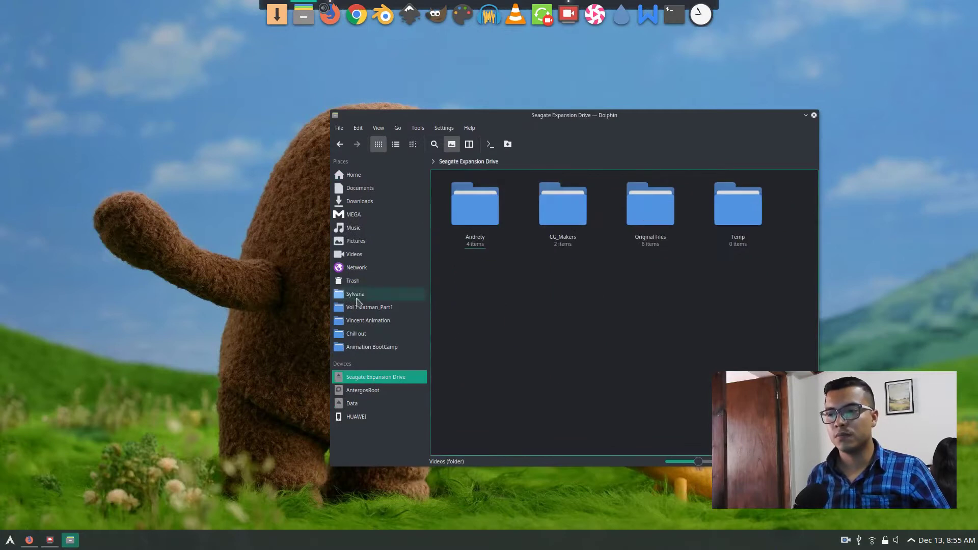
pyautogui.click(356, 294)
pyautogui.doubleClick(481, 204)
pyautogui.hotkey('ctrl', 't')
pyautogui.click(463, 178)
pyautogui.click(484, 201)
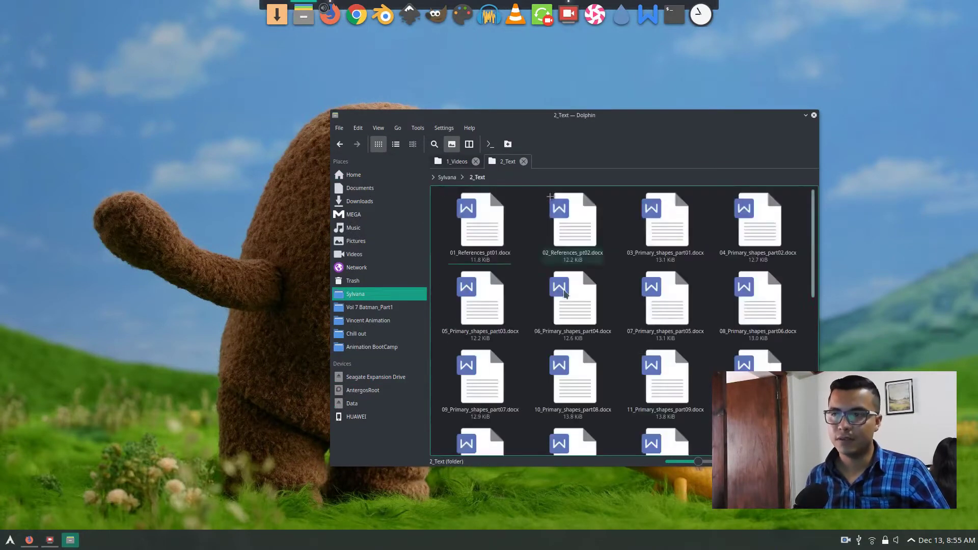
pyautogui.scroll(-5, 663, 331)
# Duplicate 31_Refining_part06.docx and rename the copy 32_Refining_part07.docx.
pyautogui.press('End')
pyautogui.hotkey('ctrl', 'c')
pyautogui.hotkey('ctrl', 'v')
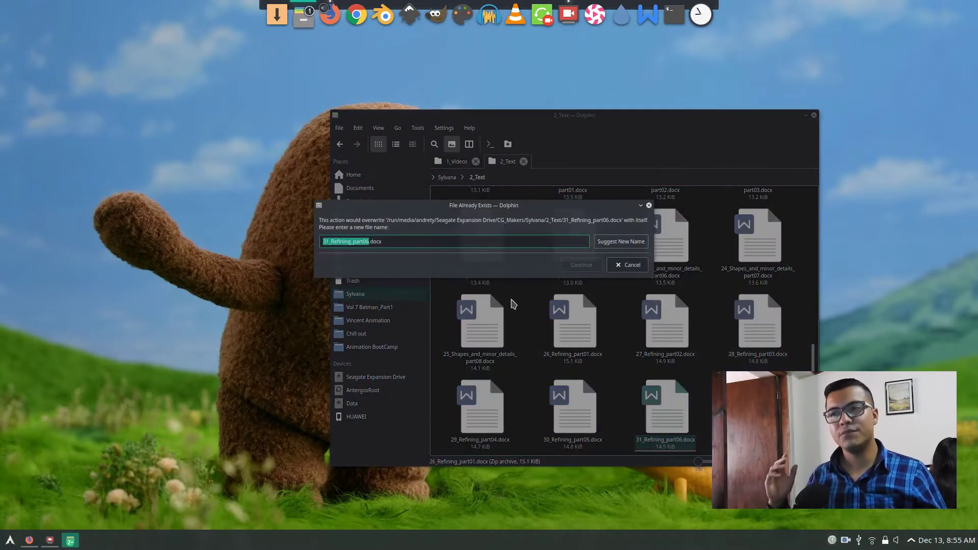
pyautogui.press('Right')
pyautogui.press('BackSpace')
pyautogui.write('7')
pyautogui.press('BackSpace')
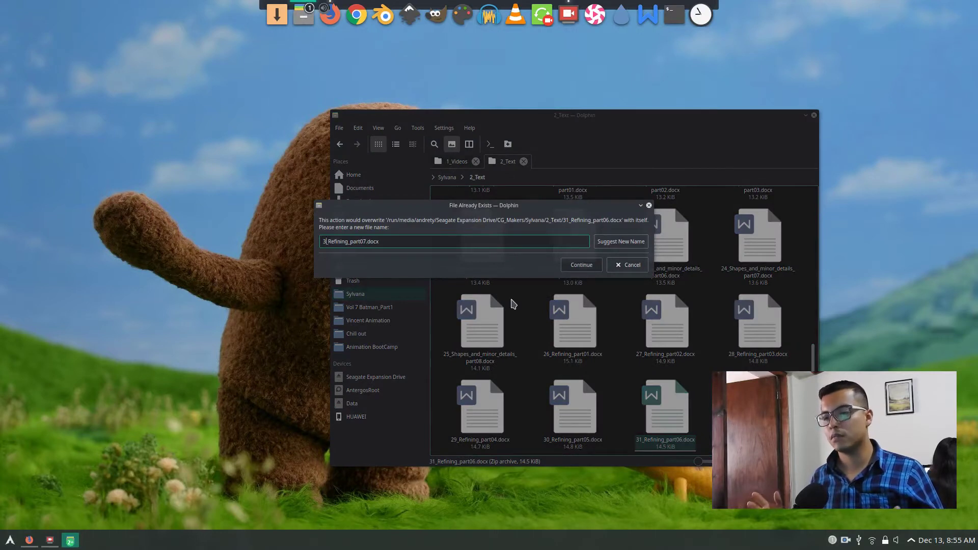
pyautogui.write('2')
pyautogui.press('Return')
# Open 32_Refining_part07.docx in the word processor, then browse Dolphin to Home > Apps.
pyautogui.doubleClick(703, 406)
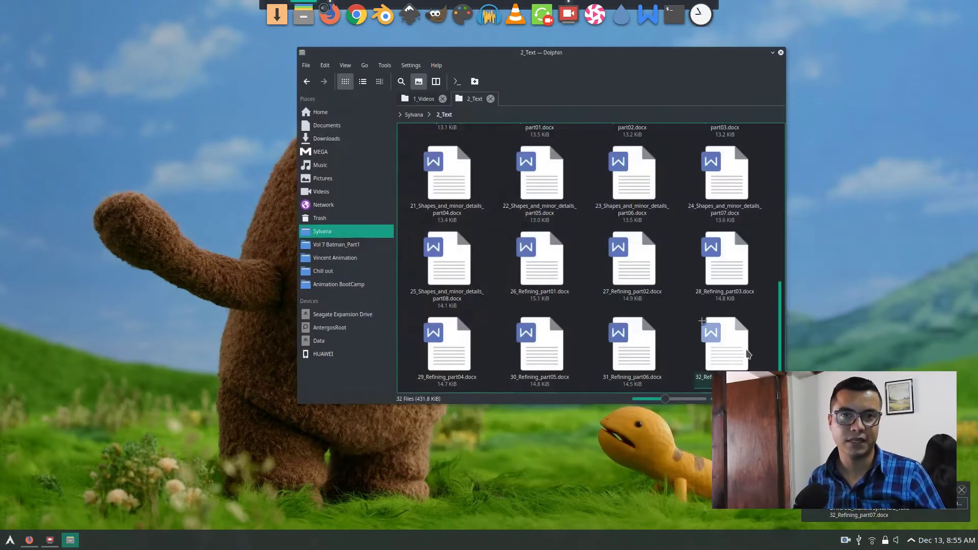
pyautogui.scroll(4, 379, 339)
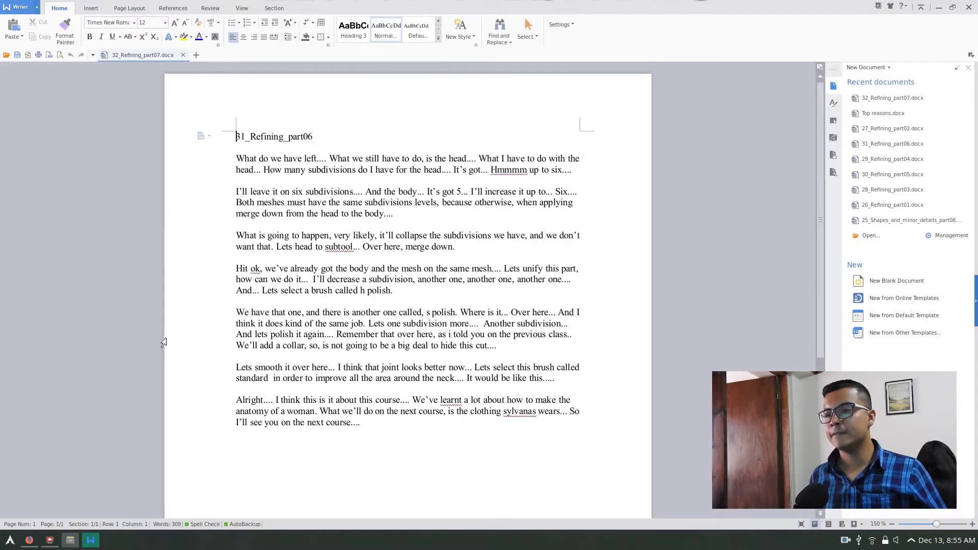
pyautogui.click(71, 540)
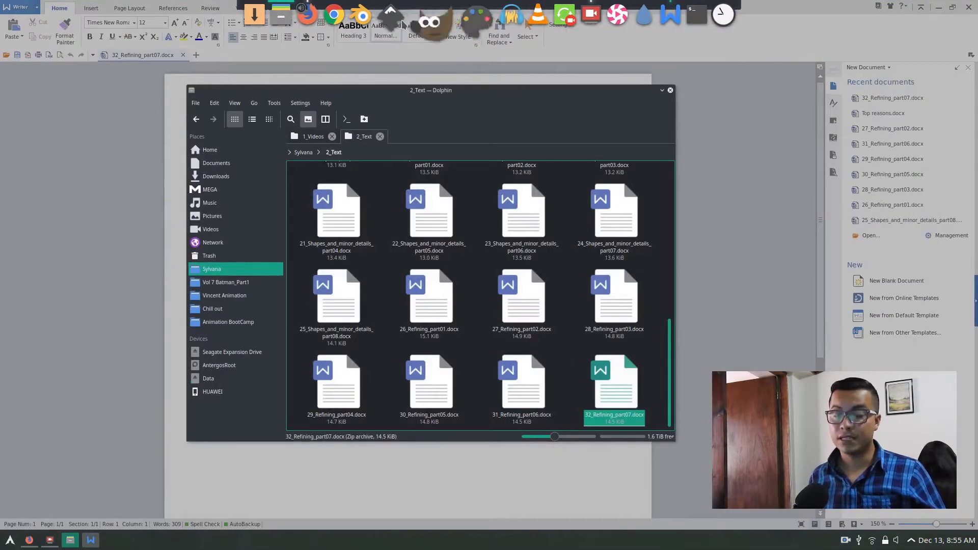
pyautogui.click(385, 16)
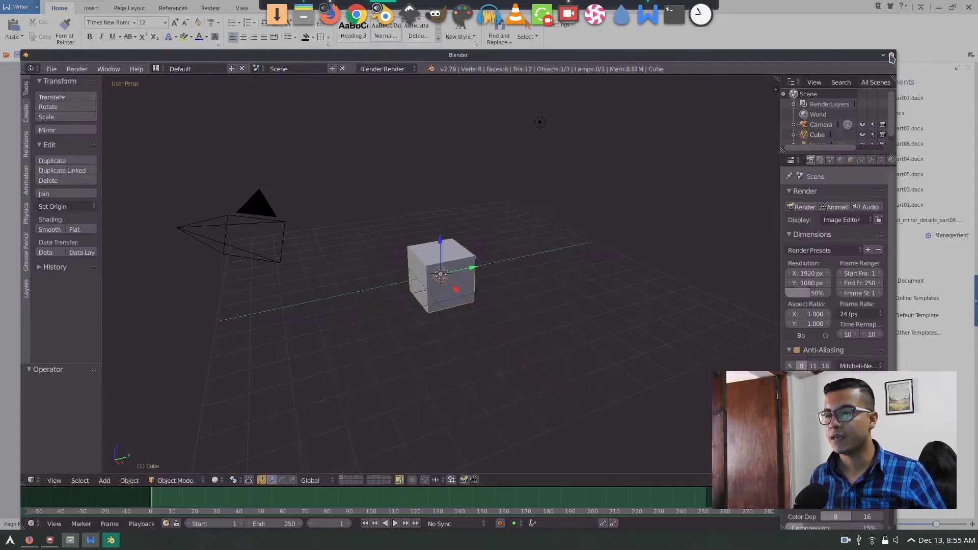
pyautogui.click(892, 56)
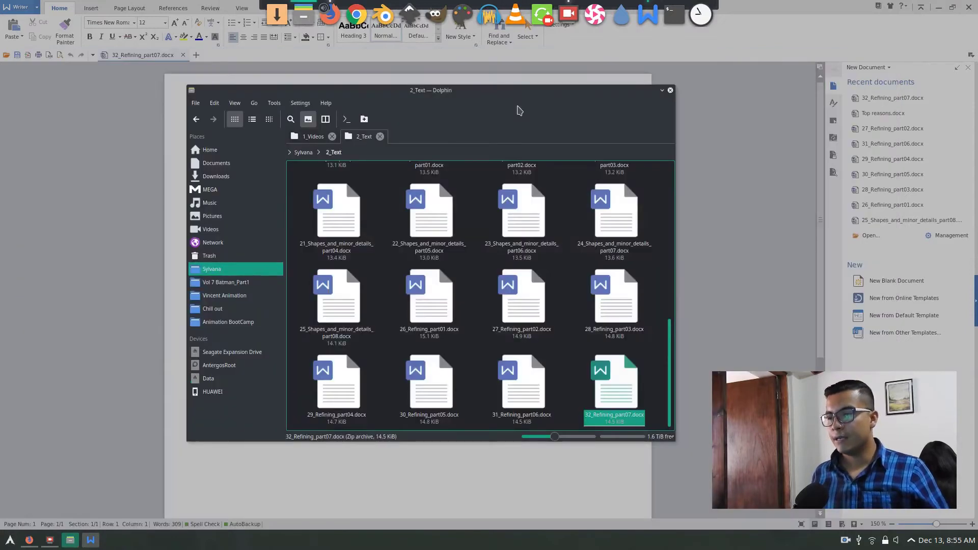
pyautogui.click(210, 149)
# Launch Blender from the blender-2.78c folder and load the recent 31_Refining_part06.blend.
pyautogui.doubleClick(337, 193)
pyautogui.doubleClick(620, 209)
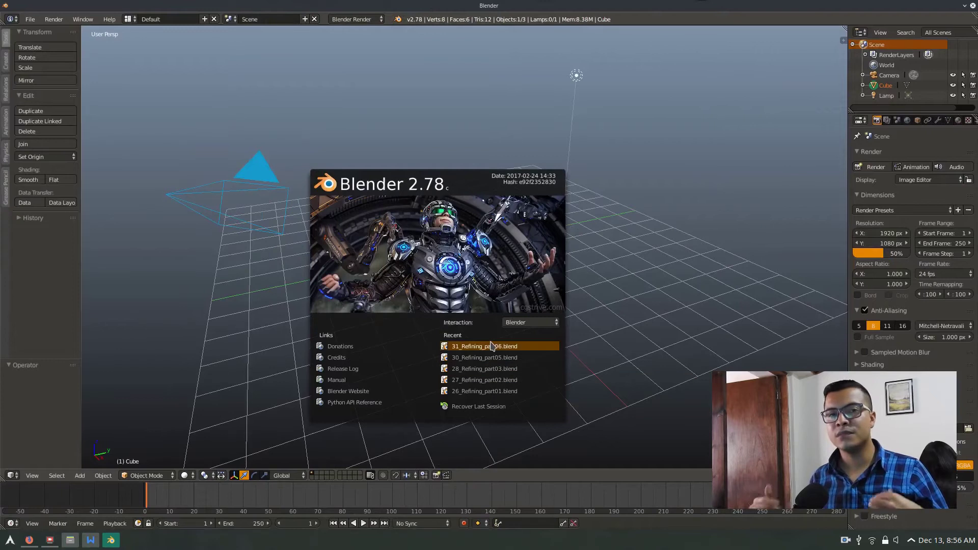
pyautogui.click(489, 346)
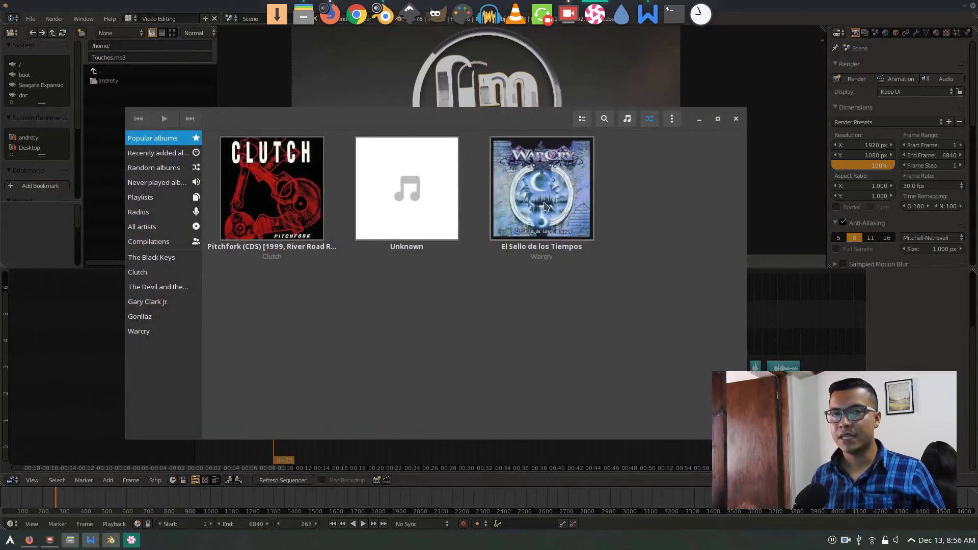
# Play 'Hijo de la ira' from El Sello de los Tiempos, move Lollypop aside, switch to Writer.
pyautogui.click(545, 204)
pyautogui.click(393, 288)
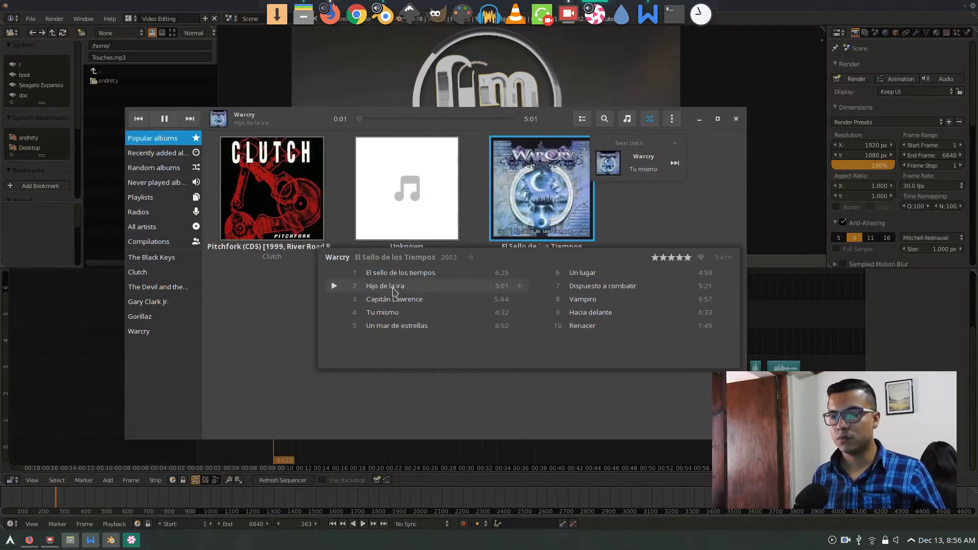
pyautogui.click(325, 382)
pyautogui.moveTo(555, 373); pyautogui.dragTo(647, 343)
pyautogui.hotkey('alt', 'Tab')
pyautogui.hotkey('alt', 'Tab')
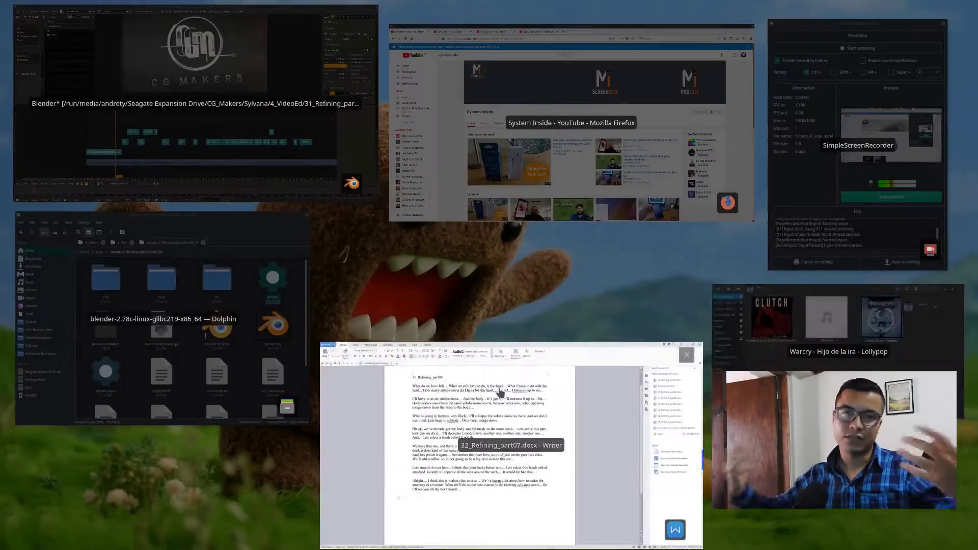
# Pick Dolphin from the Present Windows overview, show Pictures, and move the window right.
pyautogui.hotkey('ctrl', 'F10')
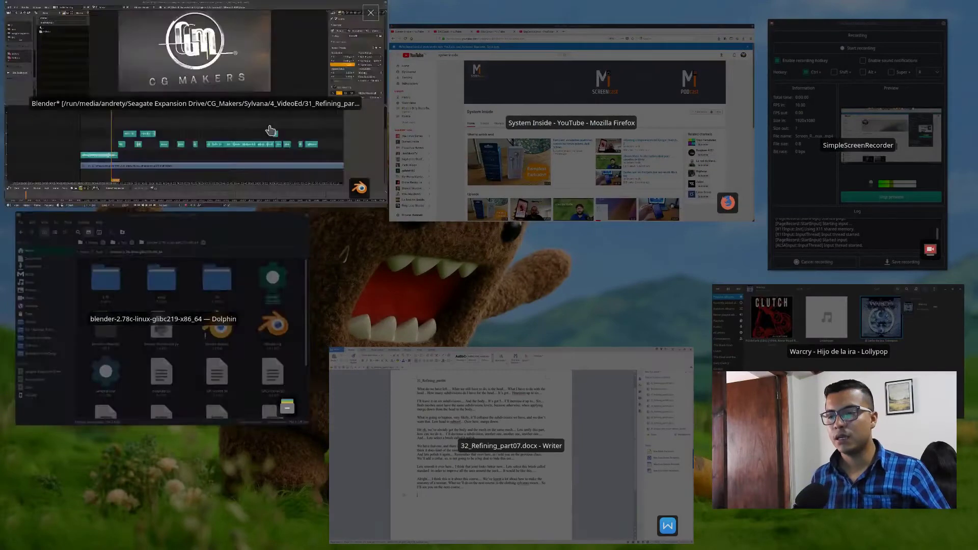
pyautogui.click(163, 316)
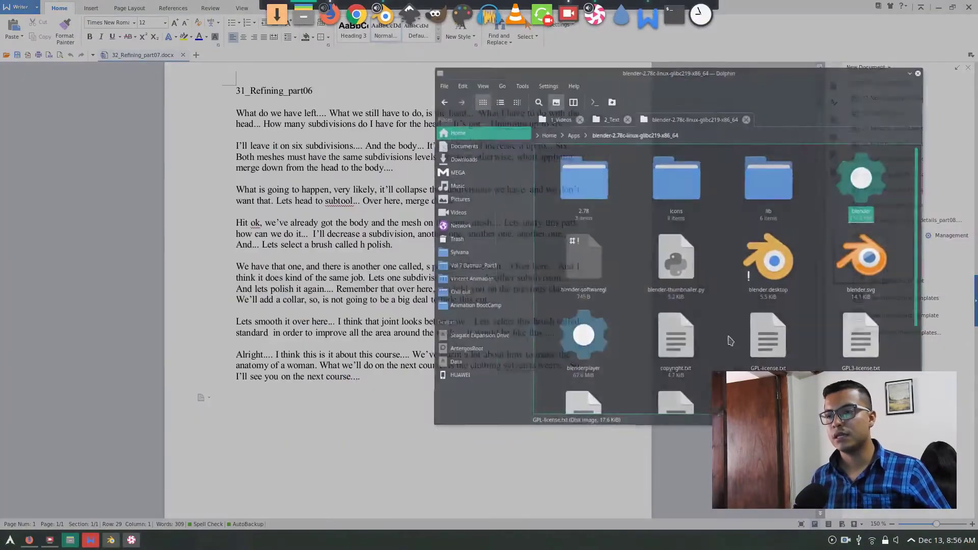
pyautogui.click(481, 184)
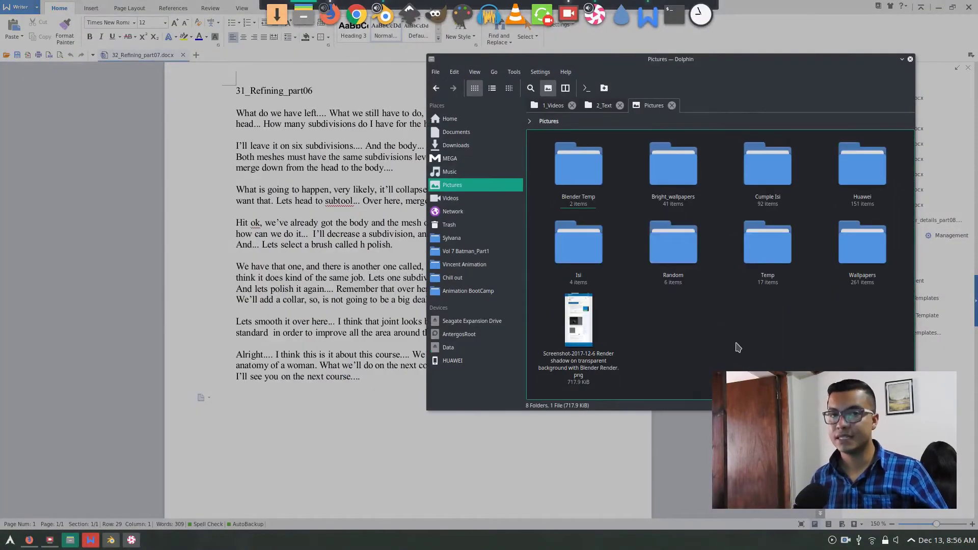
pyautogui.moveTo(713, 340); pyautogui.dragTo(832, 355)
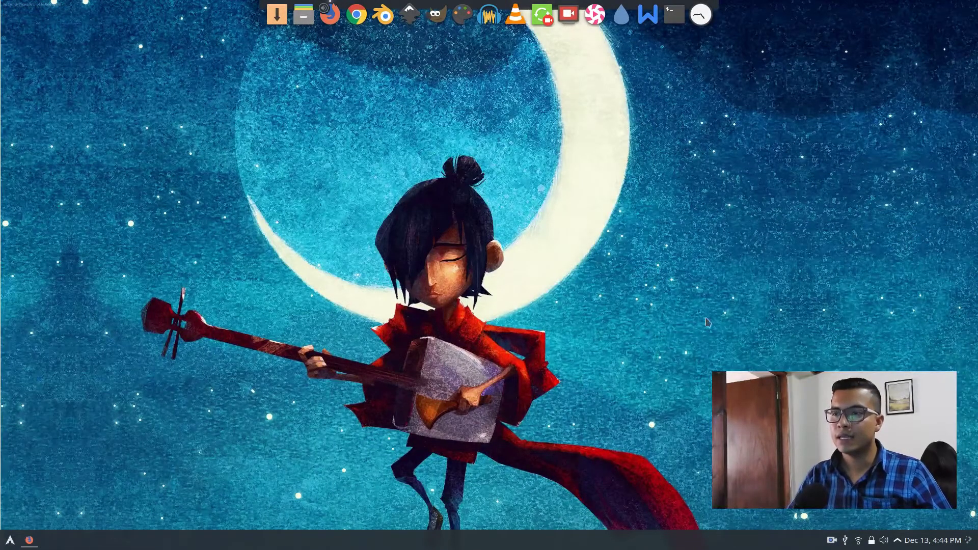
# Restore the minimized Firefox window from the top dock.
pyautogui.click(330, 15)
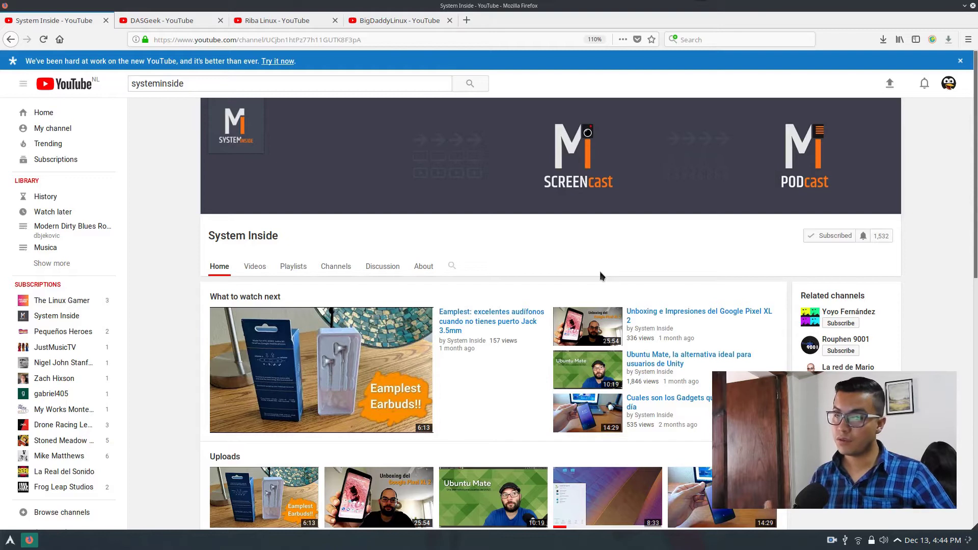
# Browse the DASGeek, Riba Linux and BigDaddyLinux channel tabs, then minimize Firefox.
pyautogui.click(162, 20)
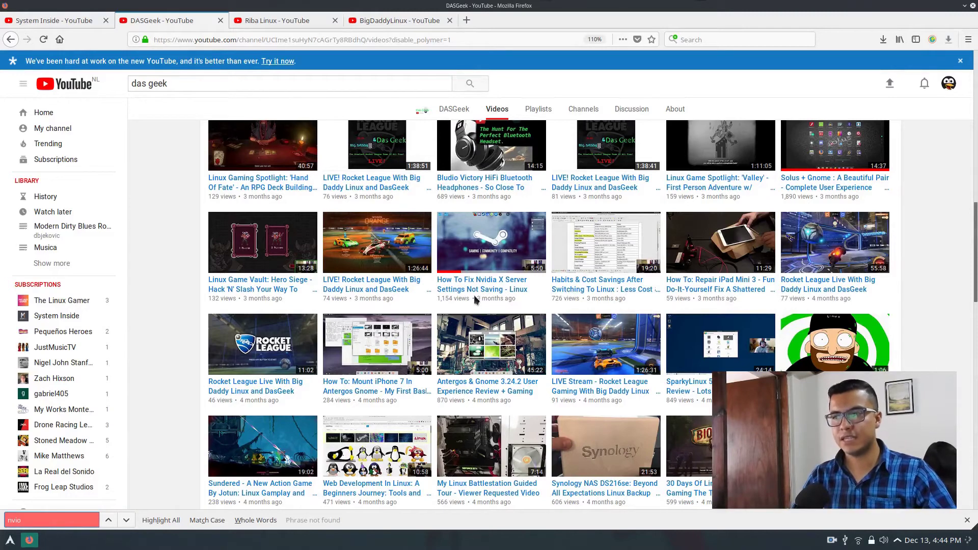
pyautogui.scroll(10, 476, 294)
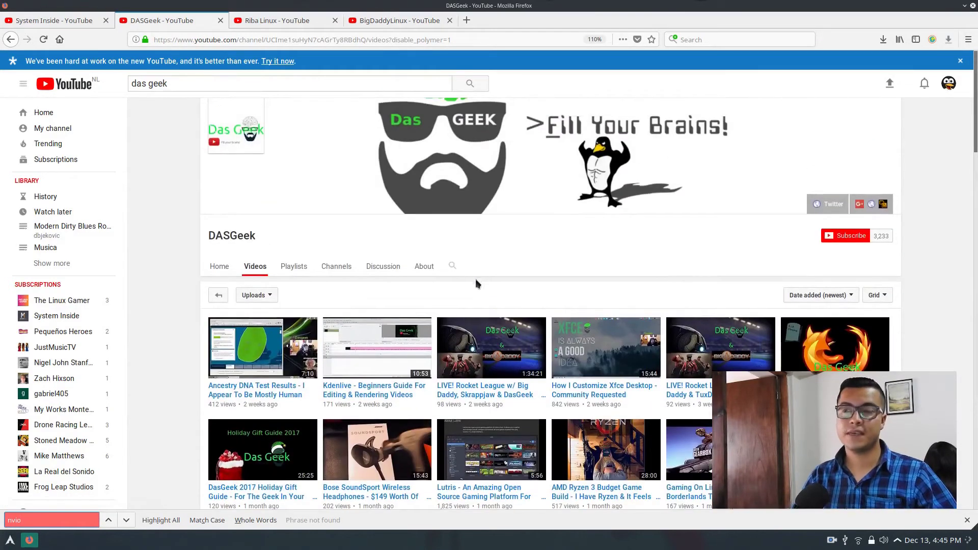
pyautogui.click(287, 21)
pyautogui.click(402, 18)
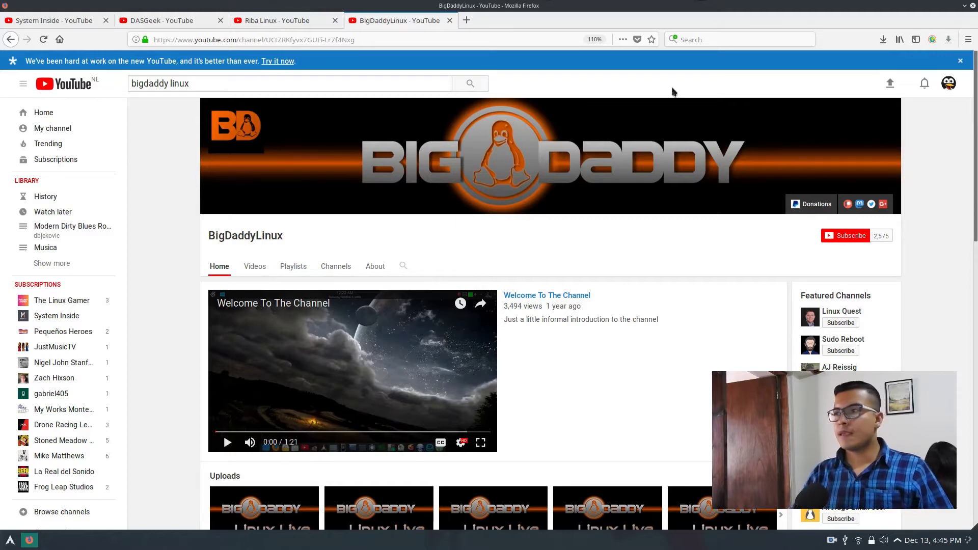
pyautogui.click(964, 6)
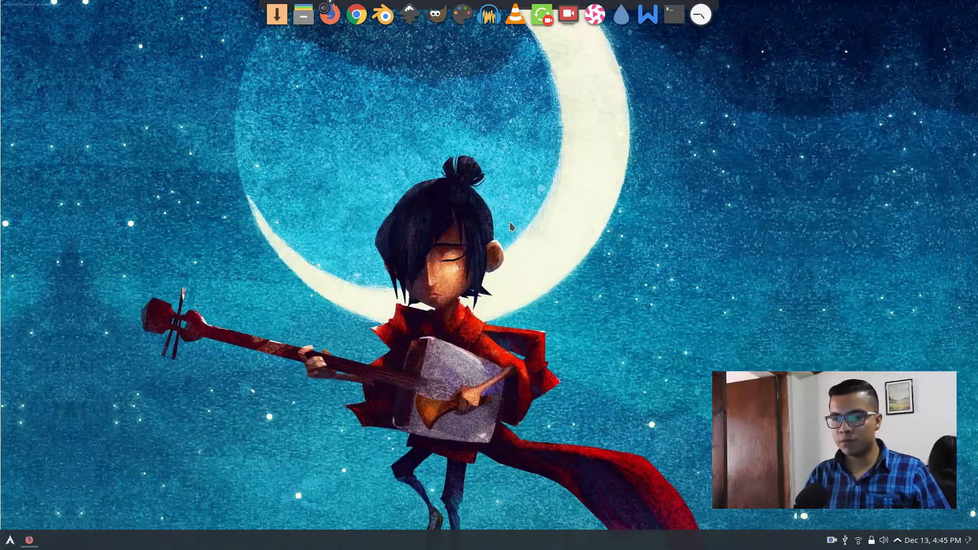
# Open Application Launcher Settings from the Kickoff button and center the dialog on screen.
pyautogui.press('super')
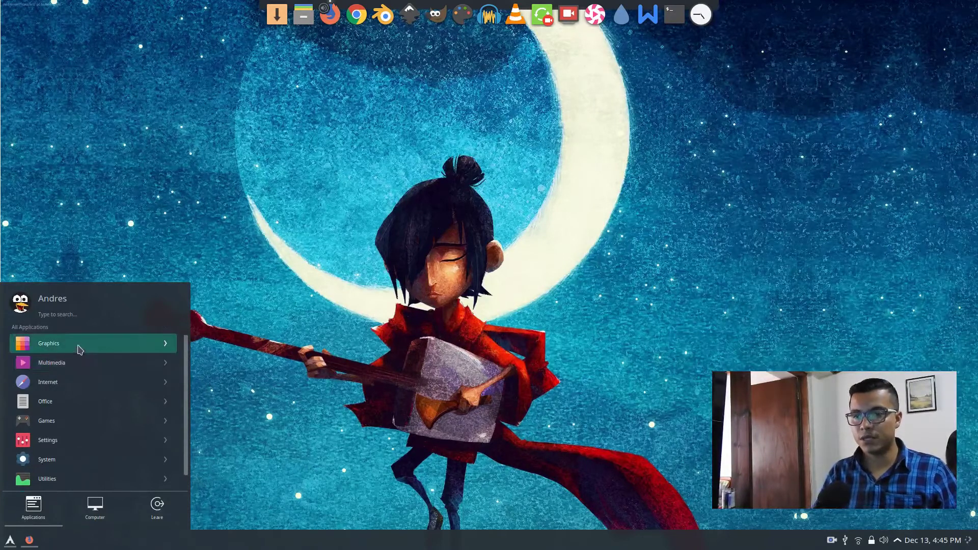
pyautogui.scroll(-1, 106, 493)
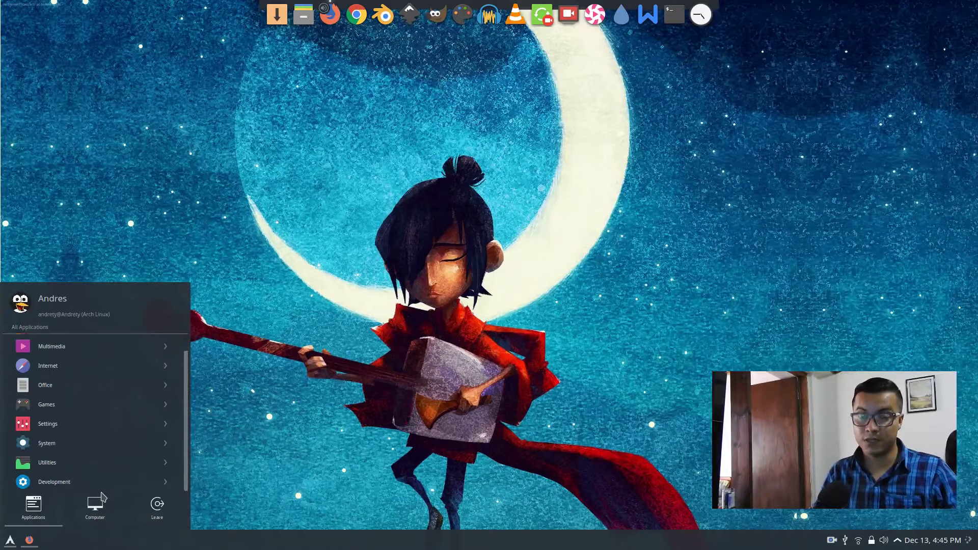
pyautogui.rightClick(9, 545)
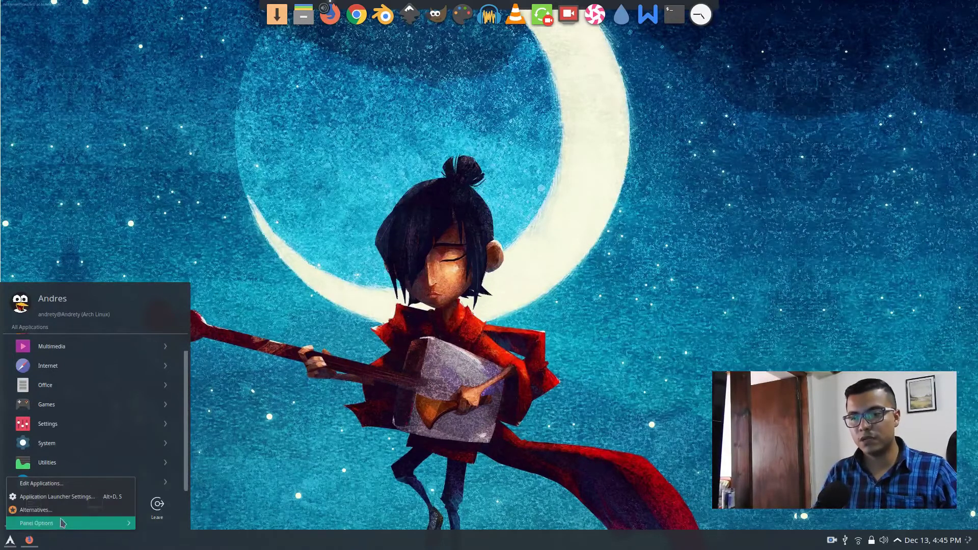
pyautogui.click(56, 496)
pyautogui.moveTo(322, 405); pyautogui.dragTo(594, 331)
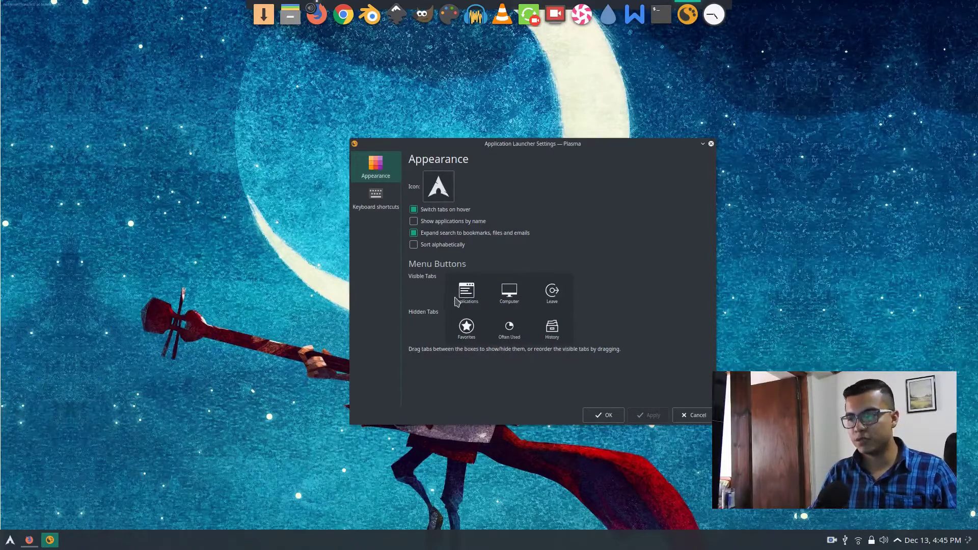
# Open KDE Menu Editor via Edit Applications… on the launcher button's menu.
pyautogui.click(8, 542)
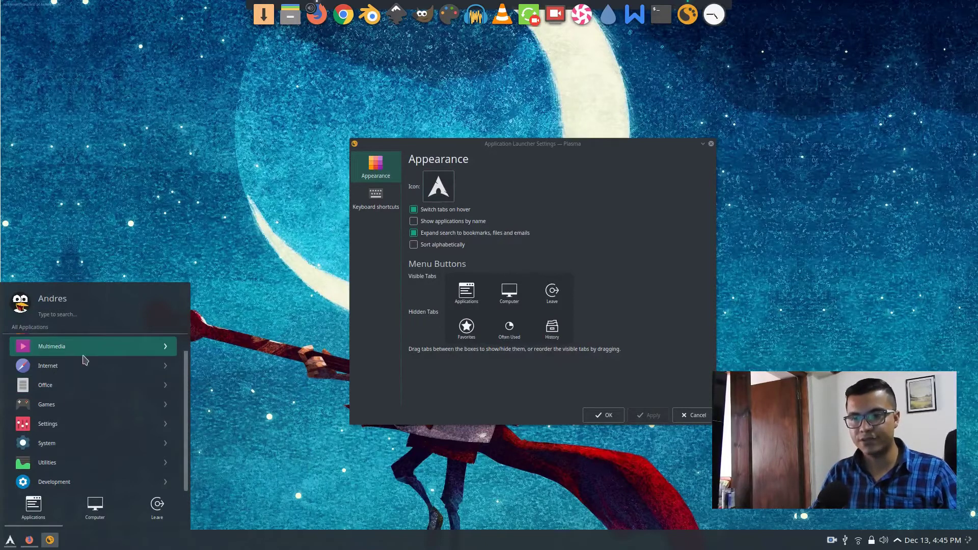
pyautogui.scroll(1, 89, 410)
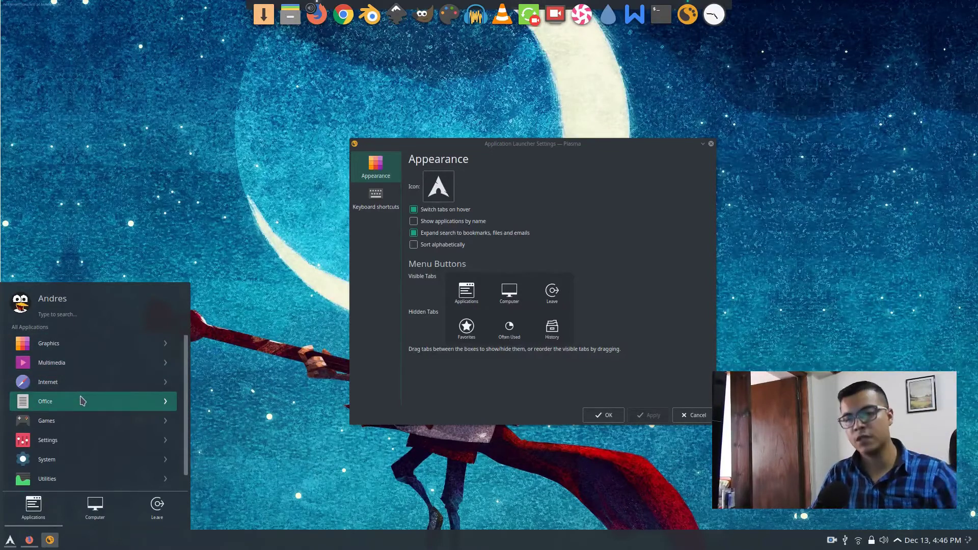
pyautogui.rightClick(15, 485)
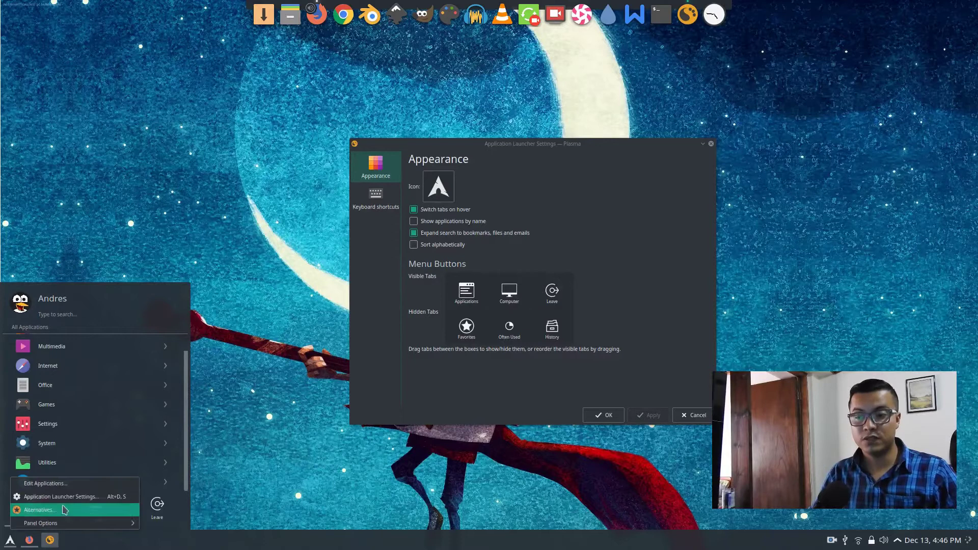
pyautogui.click(65, 487)
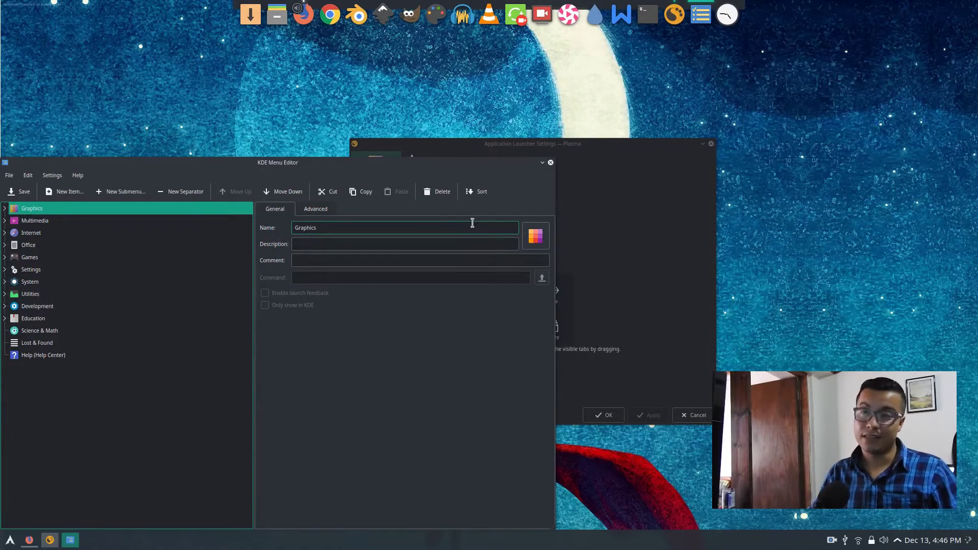
# Close KDE Menu Editor and then the Application Launcher Settings dialog.
pyautogui.moveTo(476, 362); pyautogui.dragTo(519, 345)
pyautogui.click(593, 162)
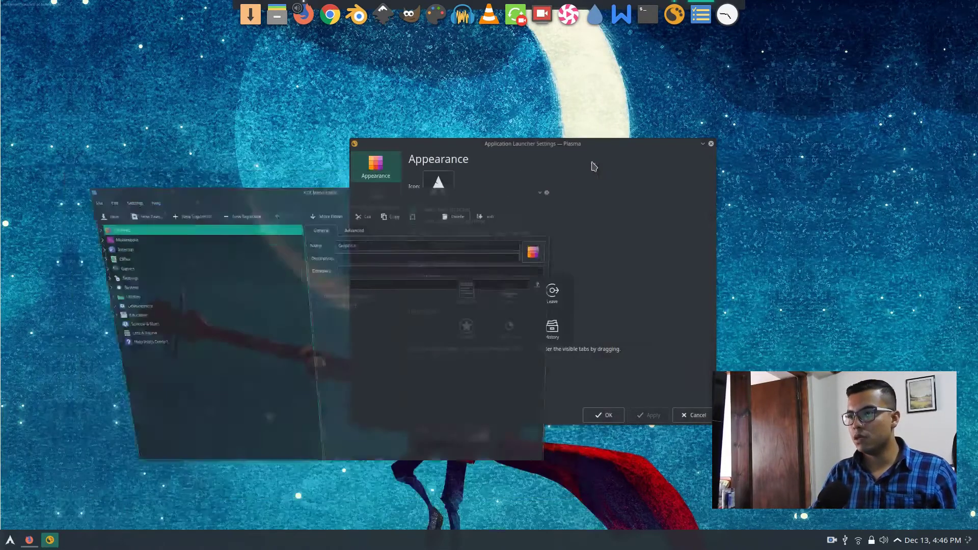
pyautogui.click(711, 143)
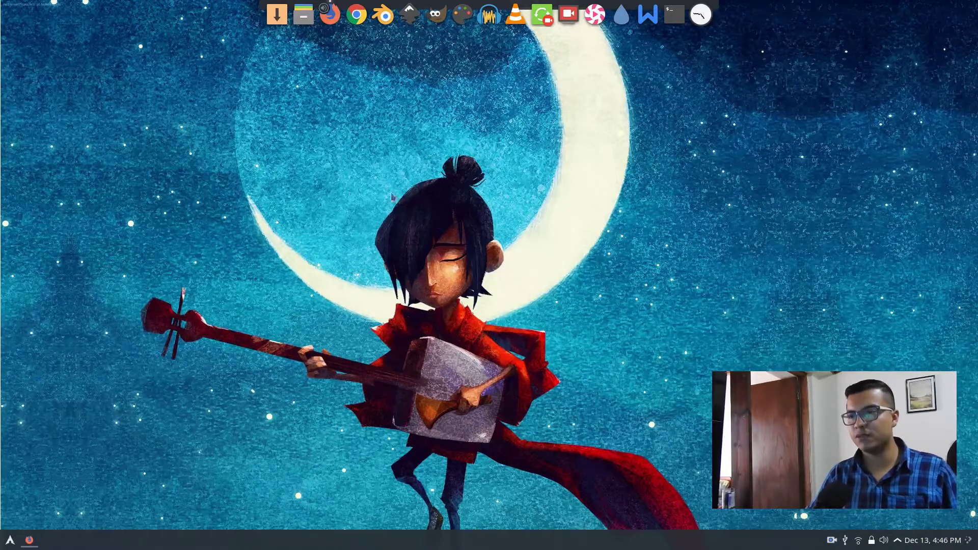
# Choose Configure Desktop from the desktop's right-click menu.
pyautogui.rightClick(277, 196)
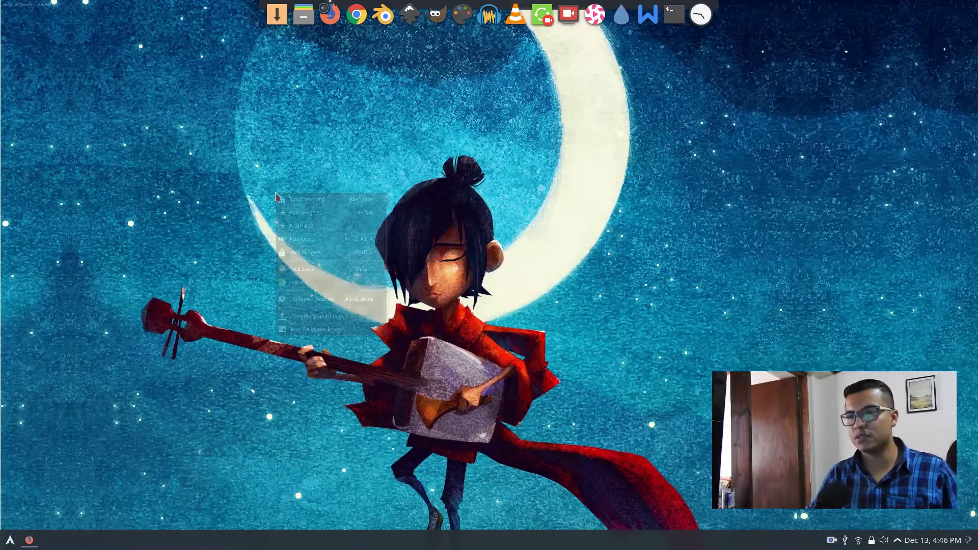
pyautogui.click(355, 300)
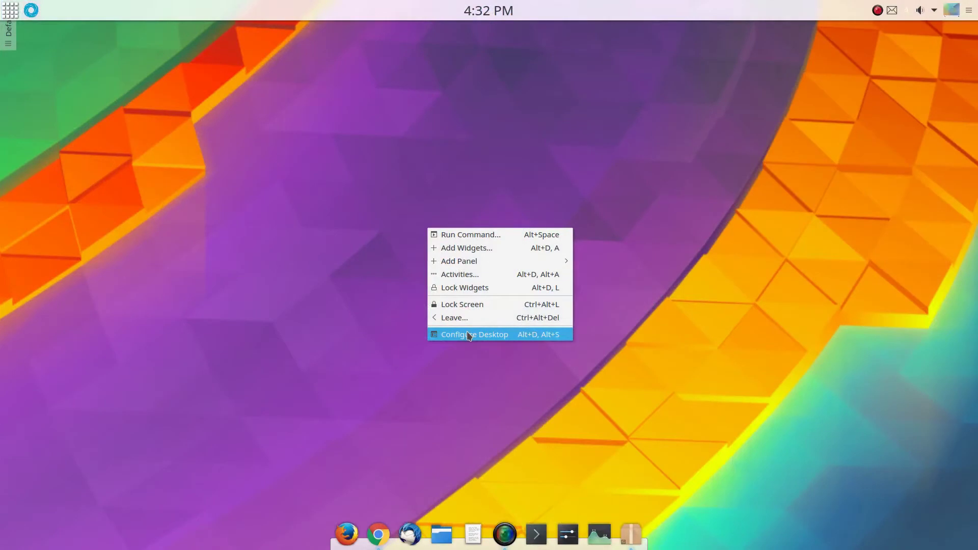
# Open Configure Desktop on the wallpaper page and move the Desktop Settings dialog to screen centre.
pyautogui.click(469, 336)
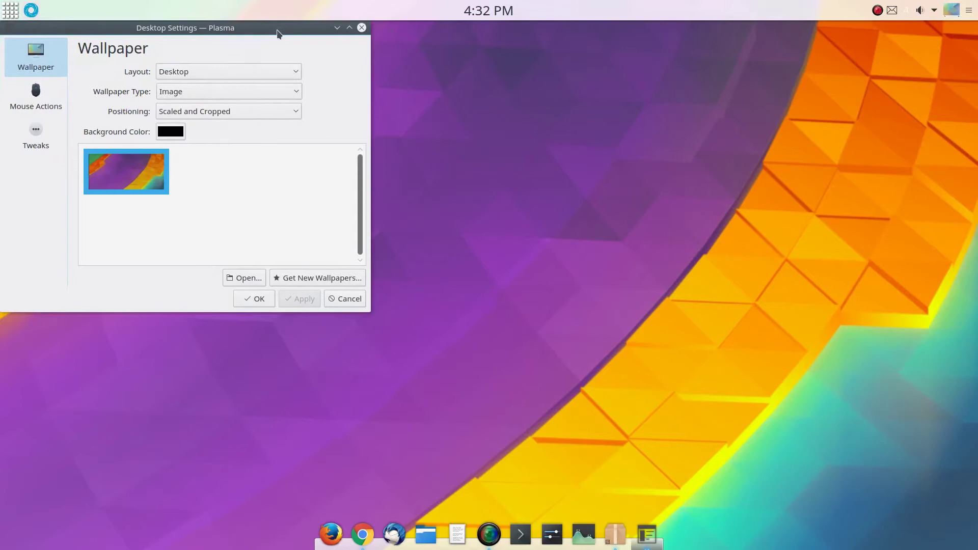
pyautogui.moveTo(276, 30); pyautogui.dragTo(594, 165)
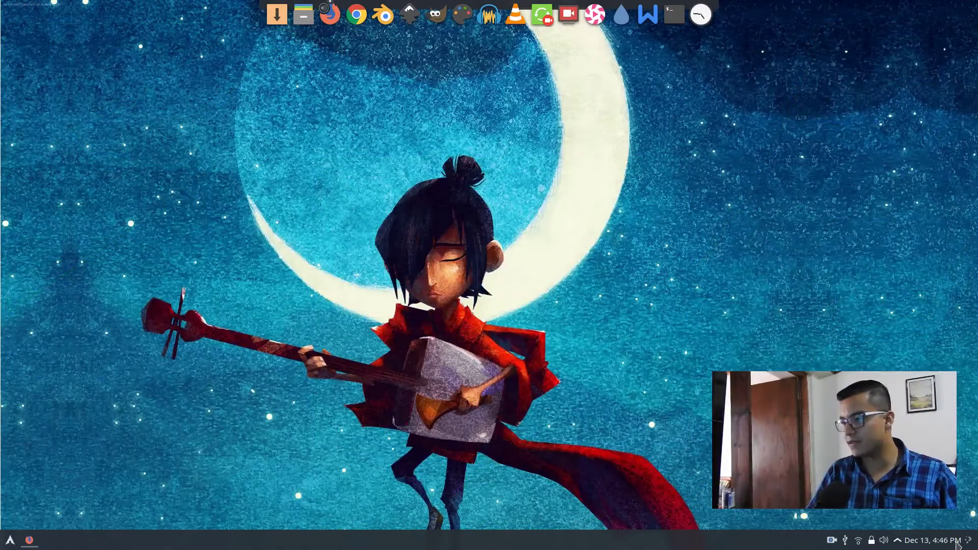
pyautogui.rightClick(165, 116)
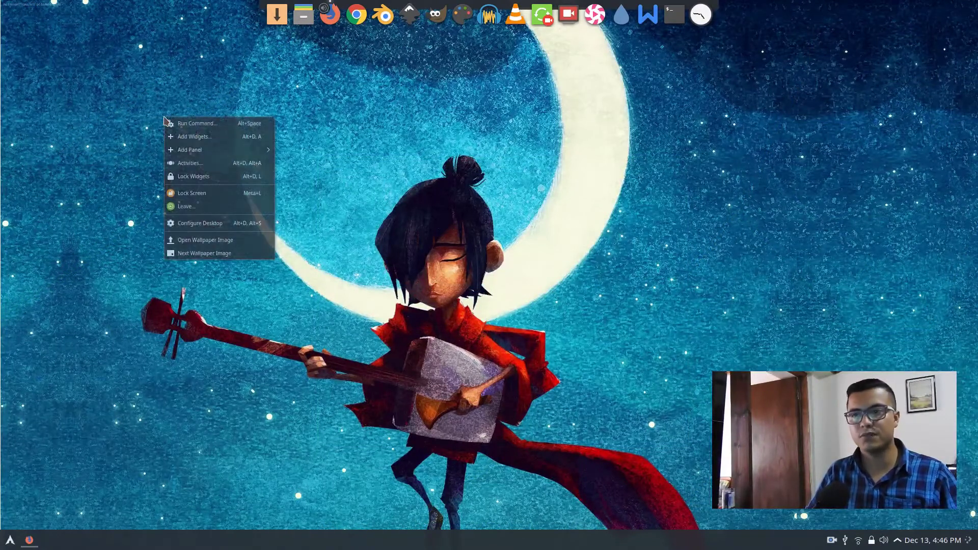
pyautogui.click(210, 140)
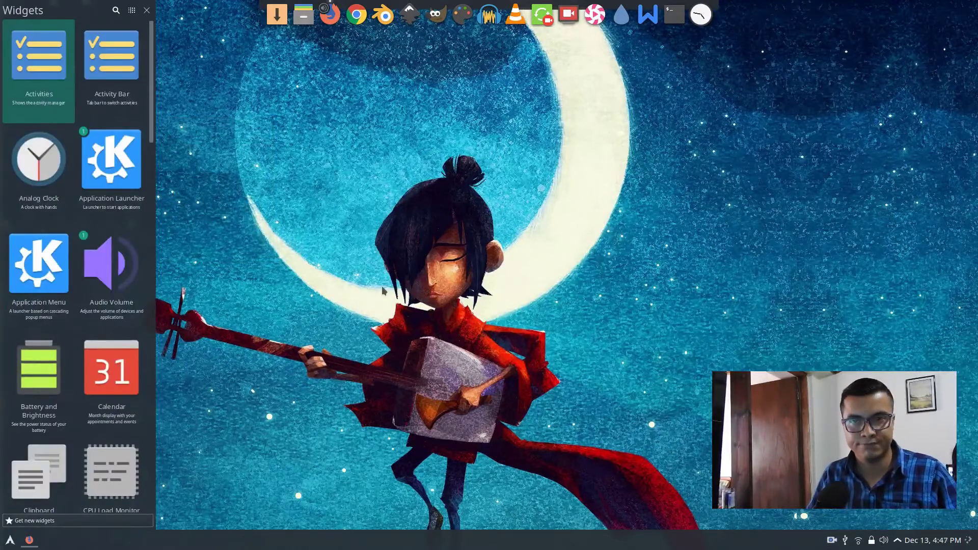
pyautogui.click(176, 294)
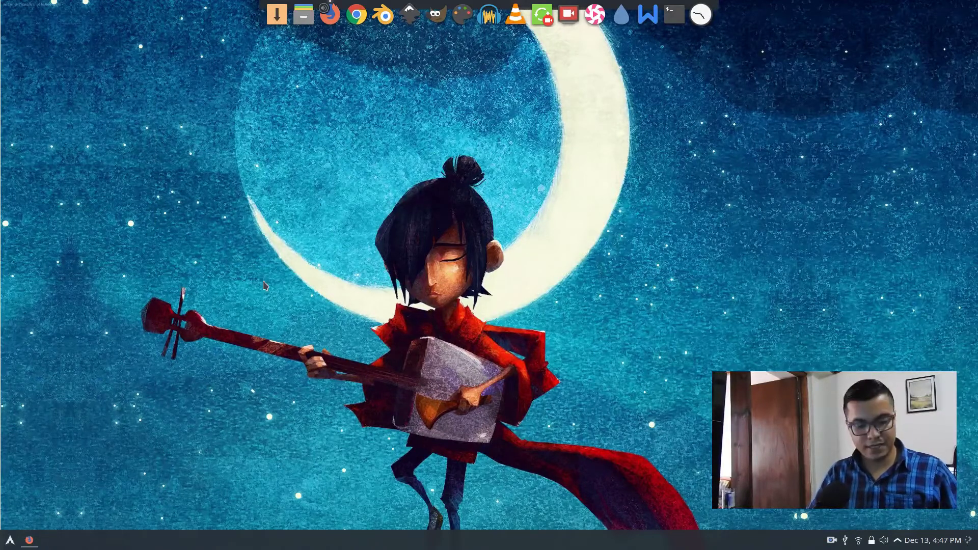
# Search 'effe' in the launcher, open Desktop Effects, and scroll down to Window Management.
pyautogui.press('super')
pyautogui.write('effe')
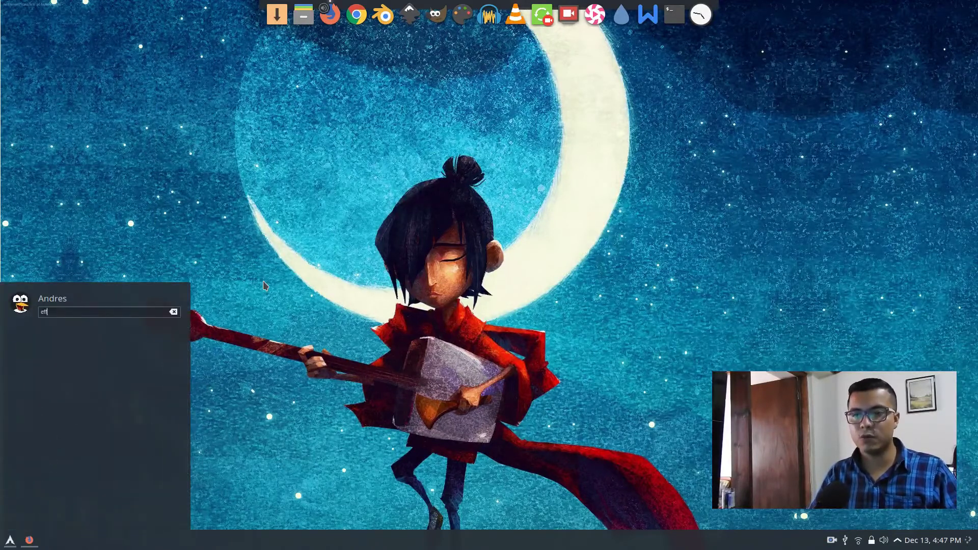
pyautogui.click(96, 340)
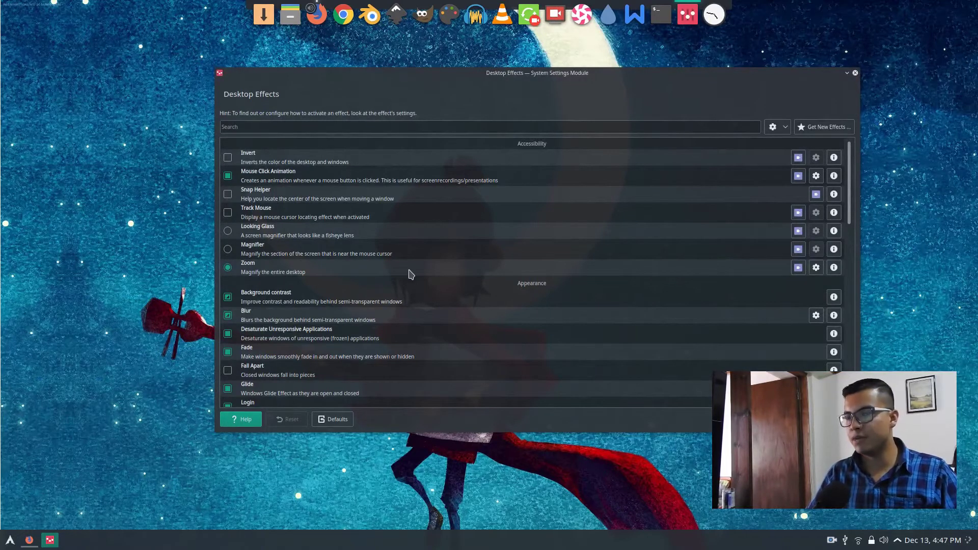
pyautogui.scroll(-5, 410, 274)
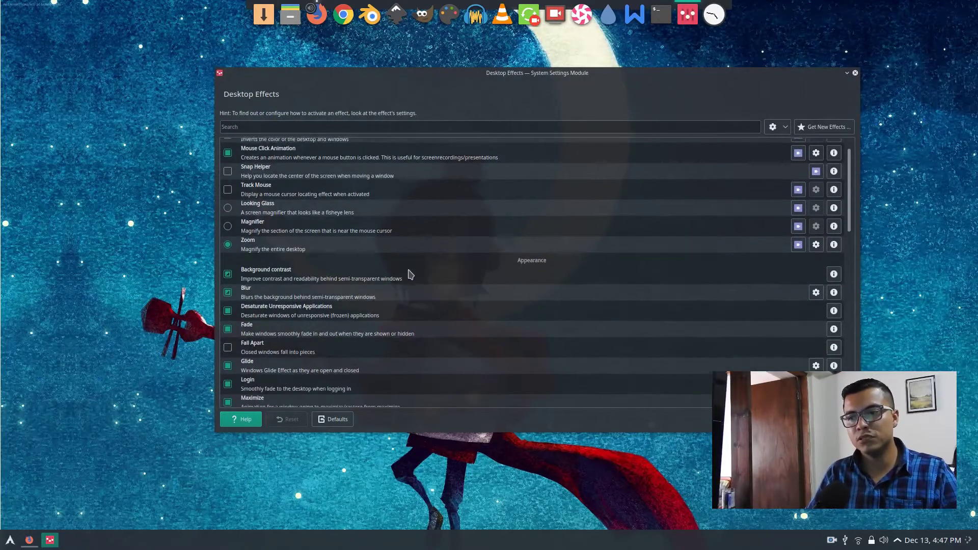
pyautogui.scroll(-9, 410, 274)
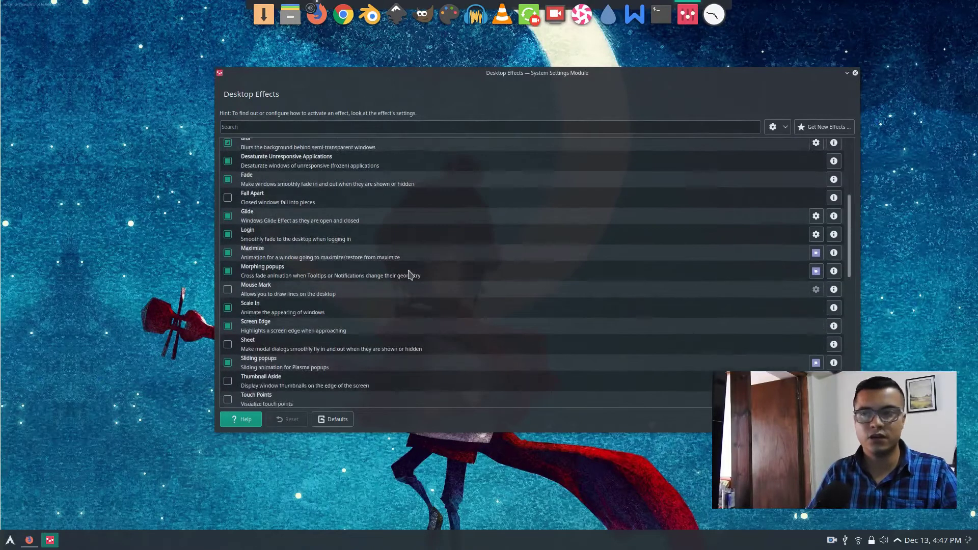
pyautogui.scroll(-10, 411, 275)
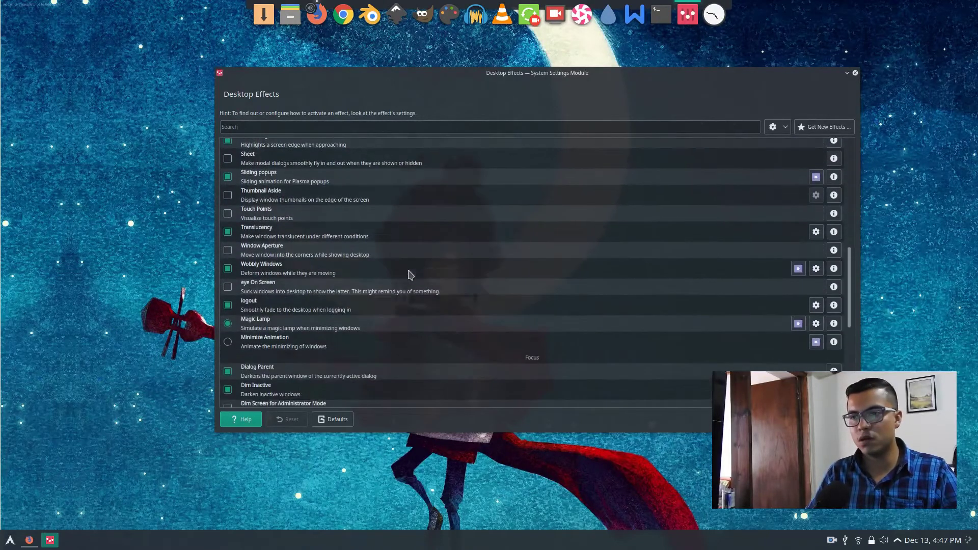
pyautogui.scroll(-8, 410, 275)
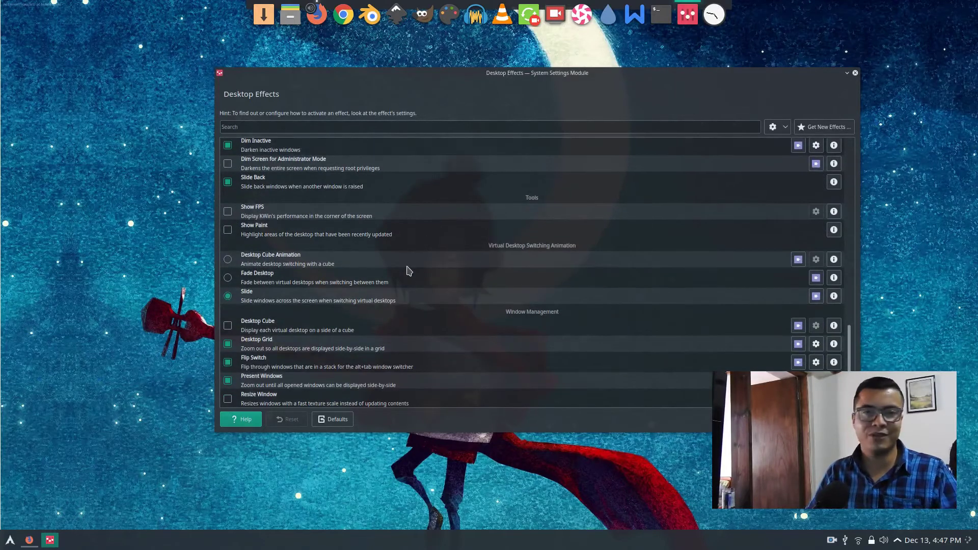
# Launch Dolphin and the Package Manager from the dock and arrange their windows.
pyautogui.click(290, 16)
pyautogui.moveTo(500, 219); pyautogui.dragTo(338, 259)
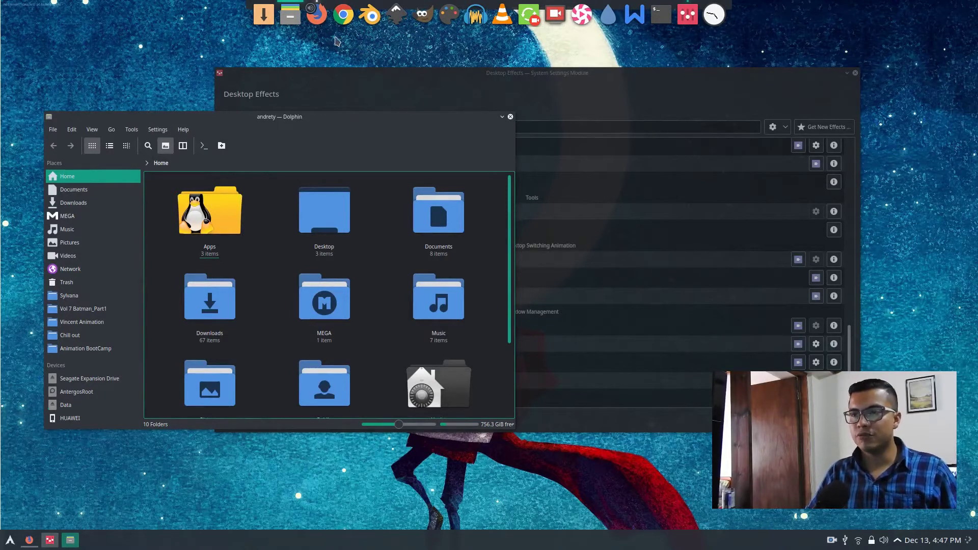
pyautogui.click(265, 21)
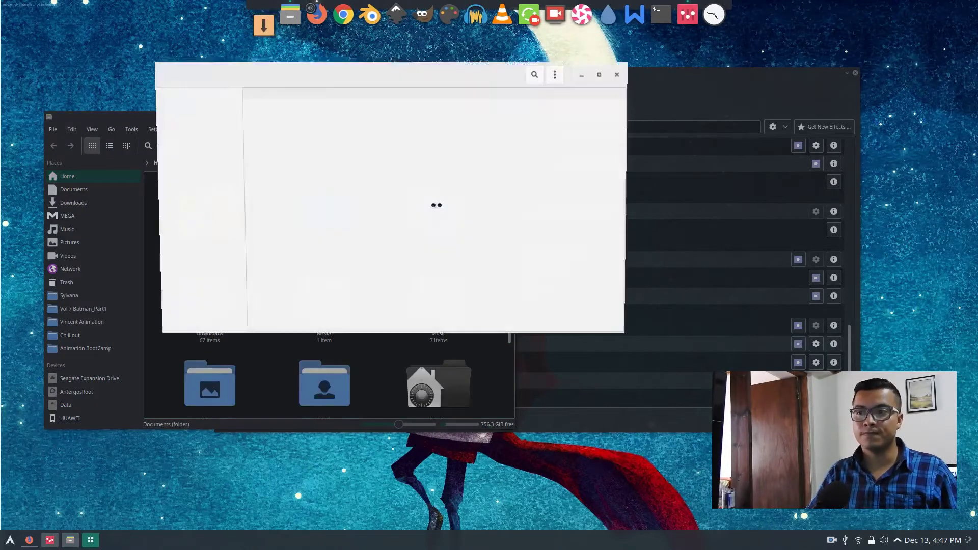
pyautogui.moveTo(397, 223); pyautogui.dragTo(564, 278)
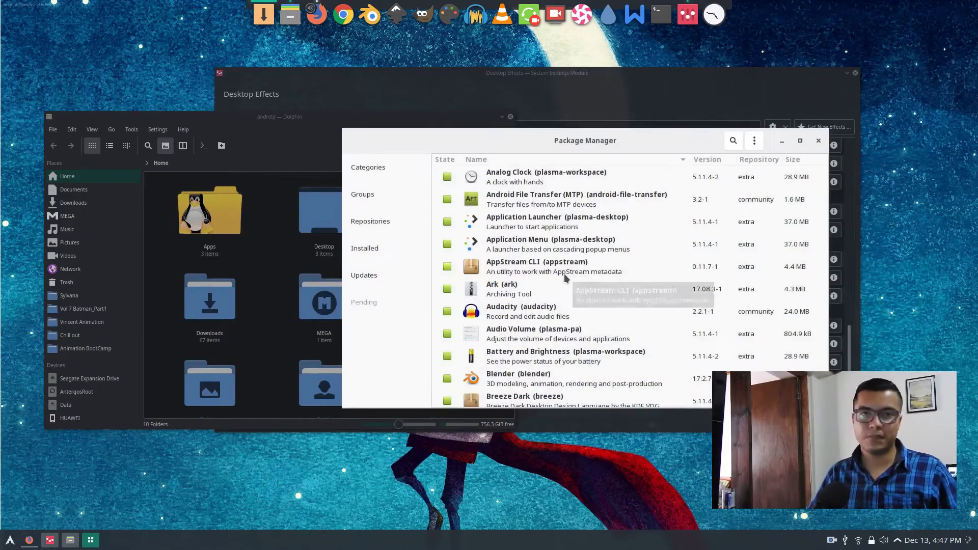
pyautogui.moveTo(668, 222); pyautogui.dragTo(583, 198)
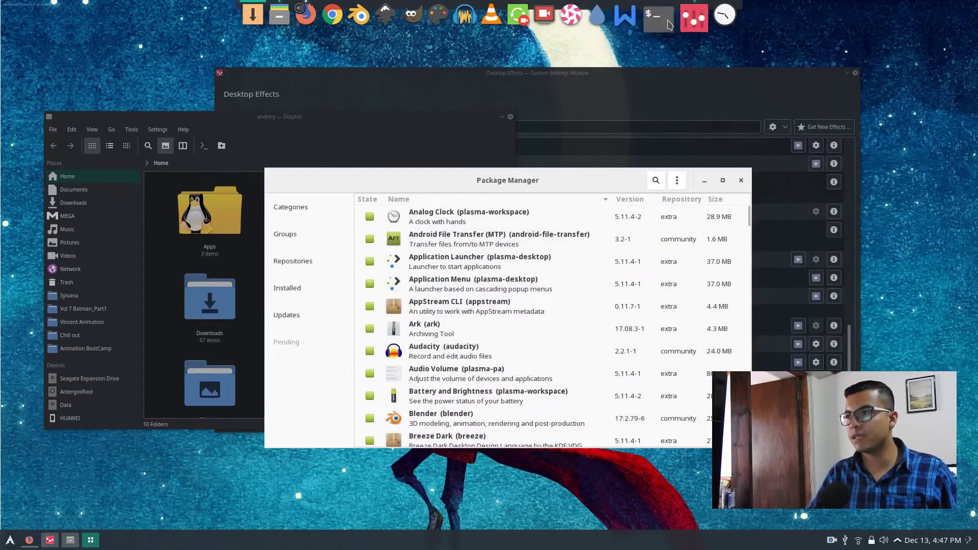
# Open a Konsole terminal, move it up-right, and bring Desktop Effects to the front.
pyautogui.click(661, 15)
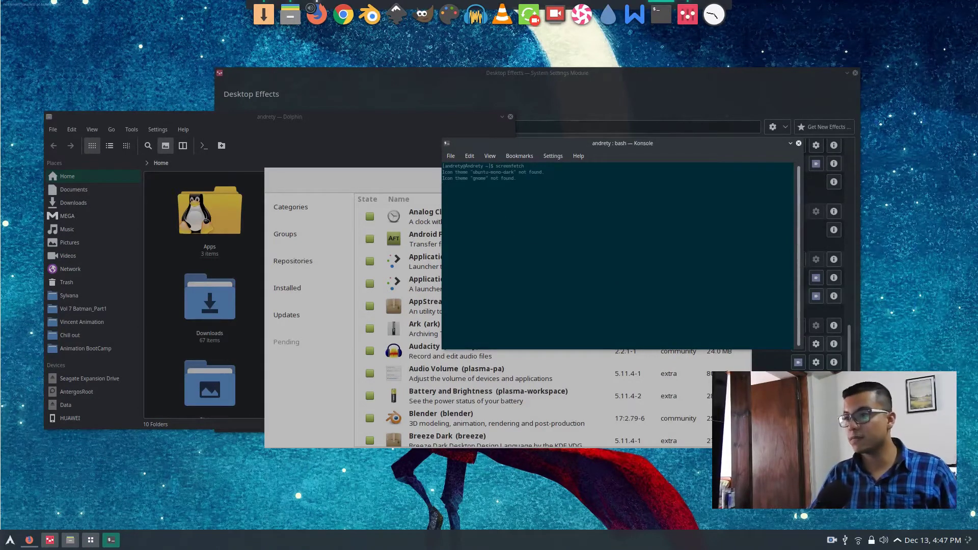
pyautogui.moveTo(577, 270); pyautogui.dragTo(692, 225)
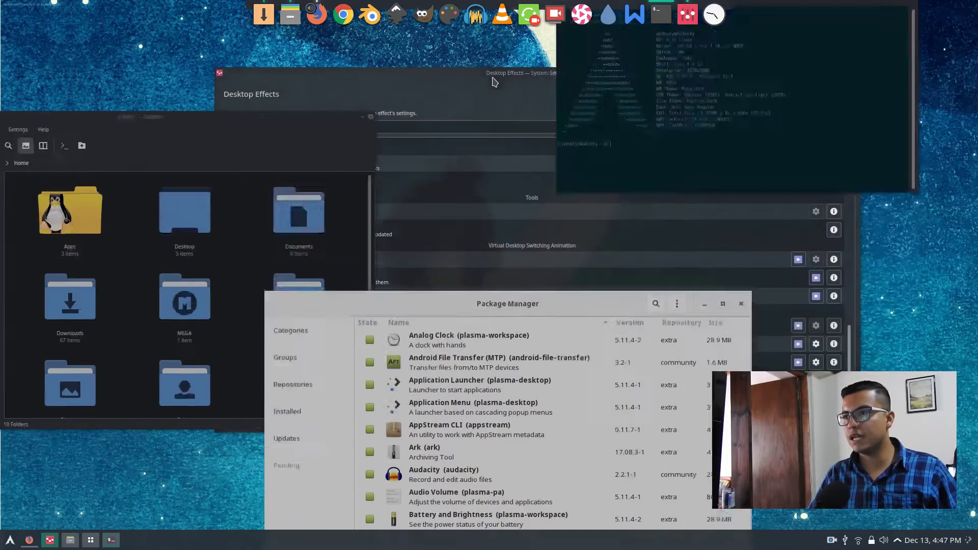
pyautogui.click(493, 82)
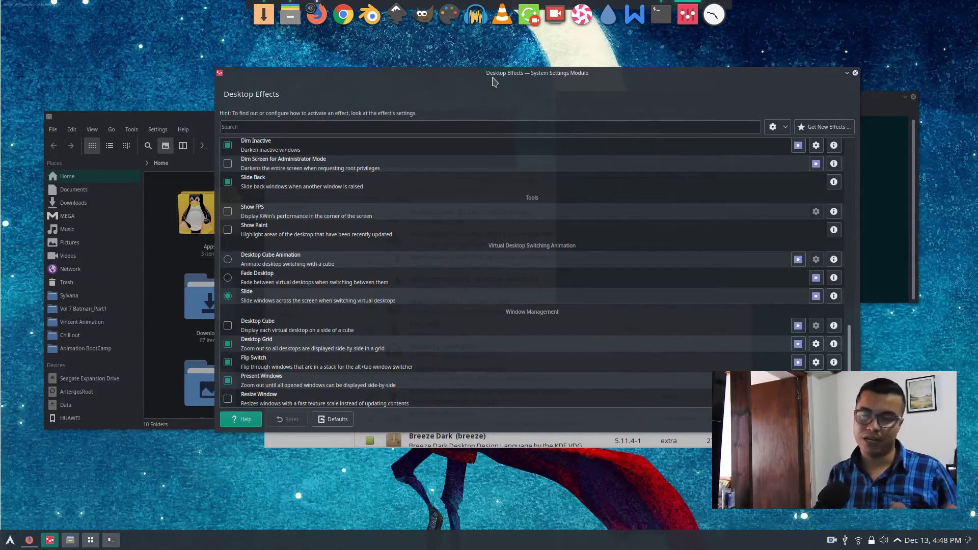
# Shift Desktop Effects up-left, then Alt+Tab flip through Package Manager, Dolphin and Firefox back to it.
pyautogui.moveTo(507, 120); pyautogui.dragTo(482, 106)
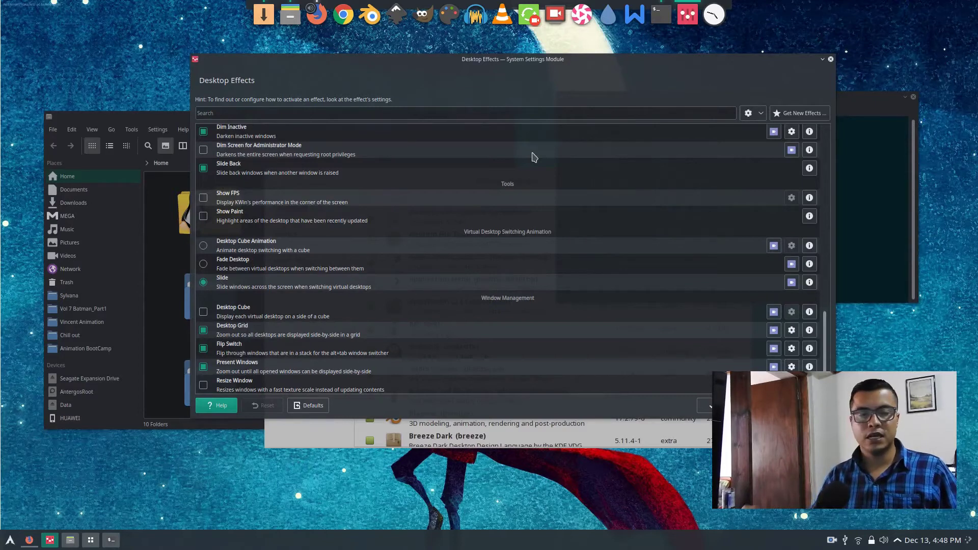
pyautogui.hotkey('alt', 'Tab')
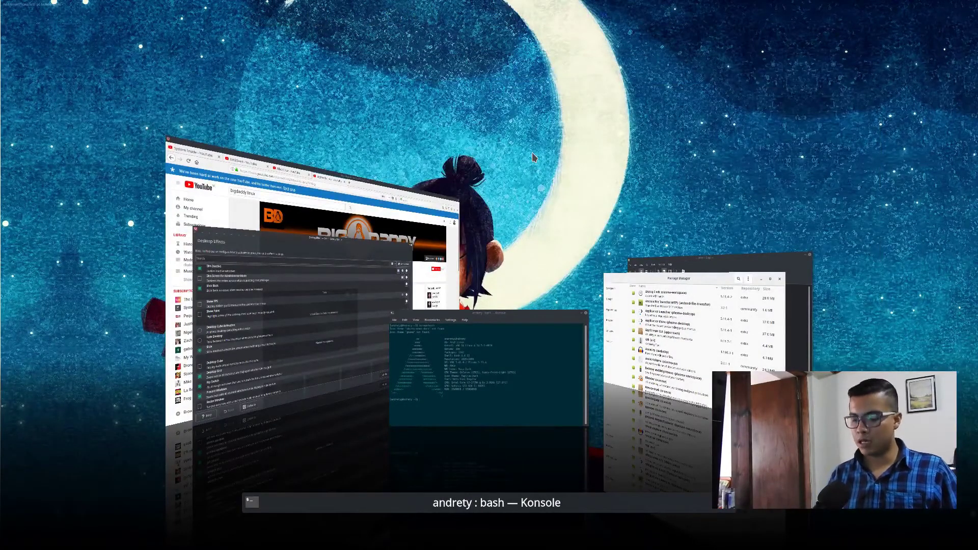
pyautogui.hotkey('alt', 'Tab')
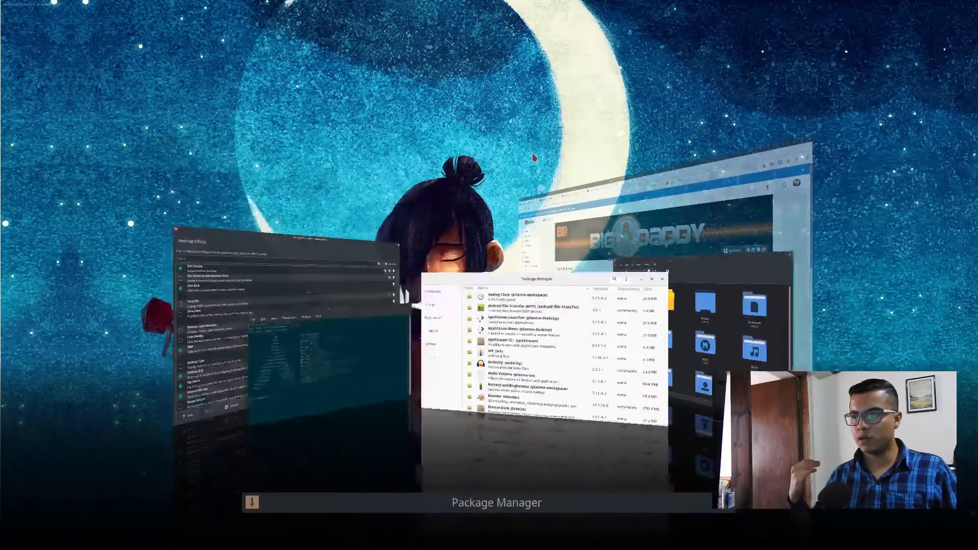
pyautogui.hotkey('alt', 'Tab')
pyautogui.hotkey('alt', 'Tab')
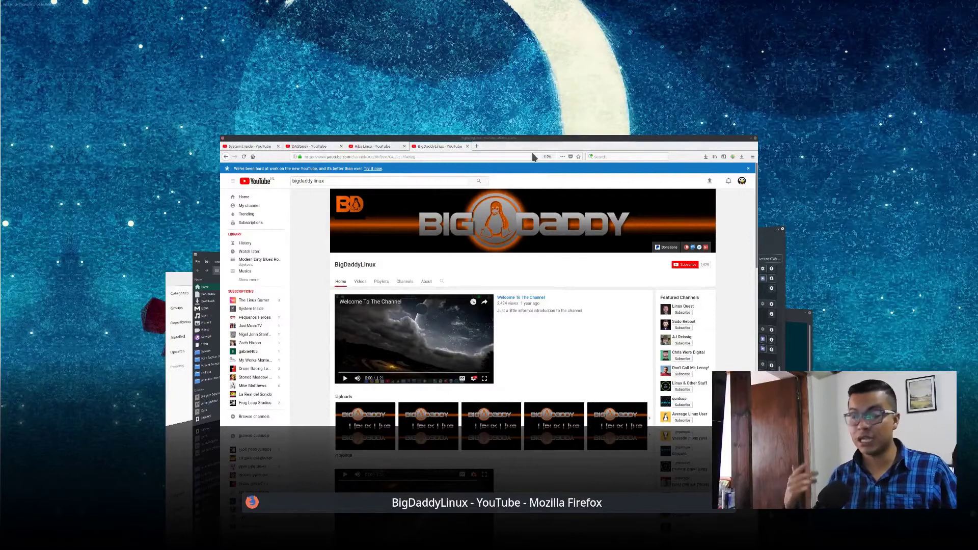
pyautogui.hotkey('alt', 'Tab')
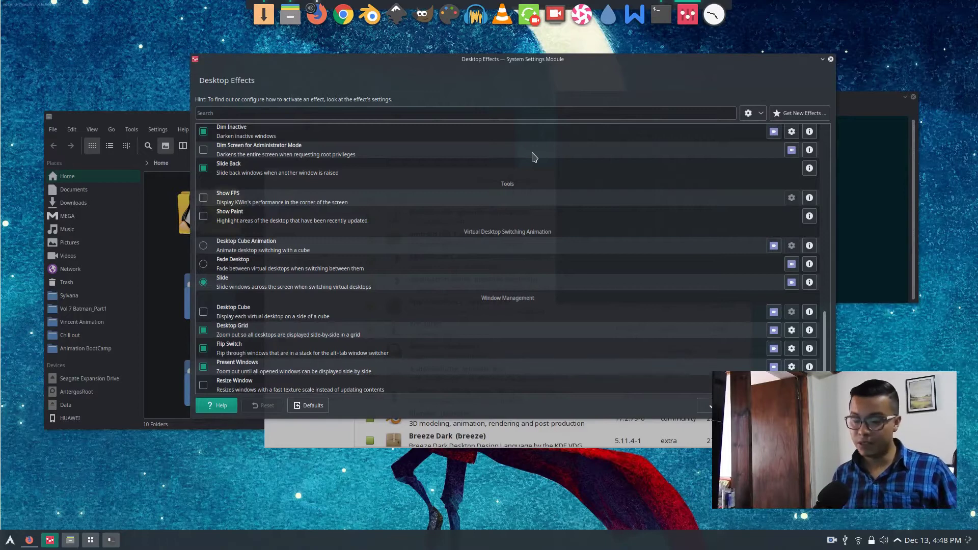
# Spread all windows with Ctrl+F9 and pick the Package Manager thumbnail.
pyautogui.hotkey('ctrl', 'F9')
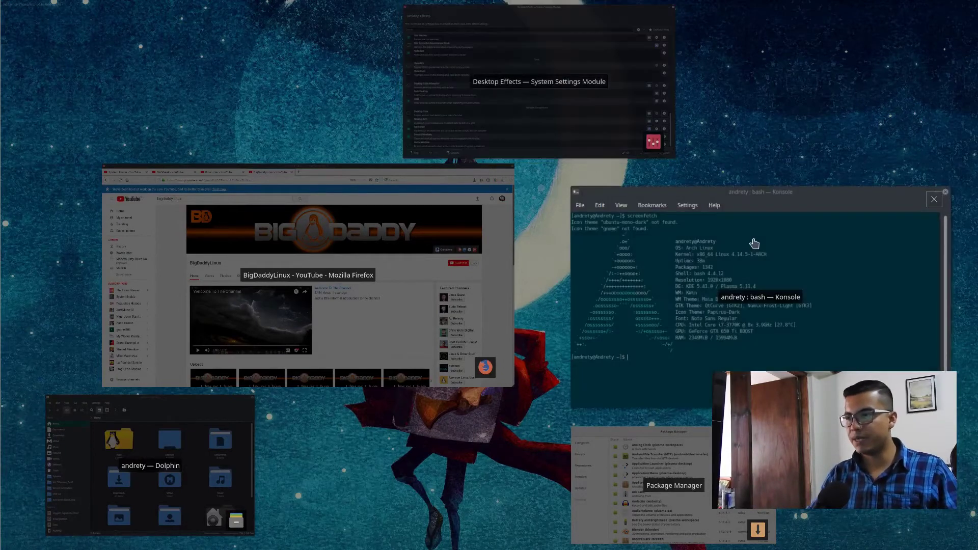
pyautogui.click(684, 457)
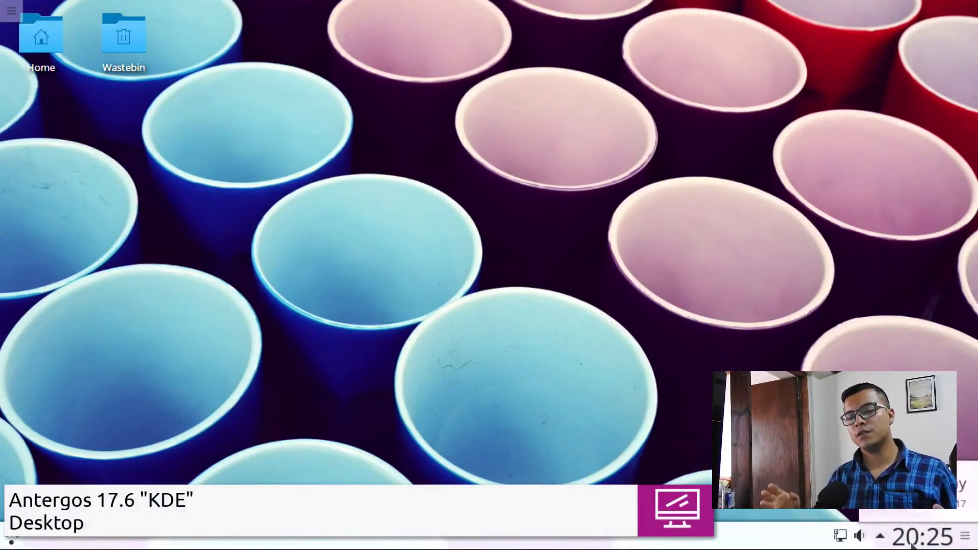
# Open and close the calendar, the hidden status and notifications list, and the volume popup.
pyautogui.click(912, 544)
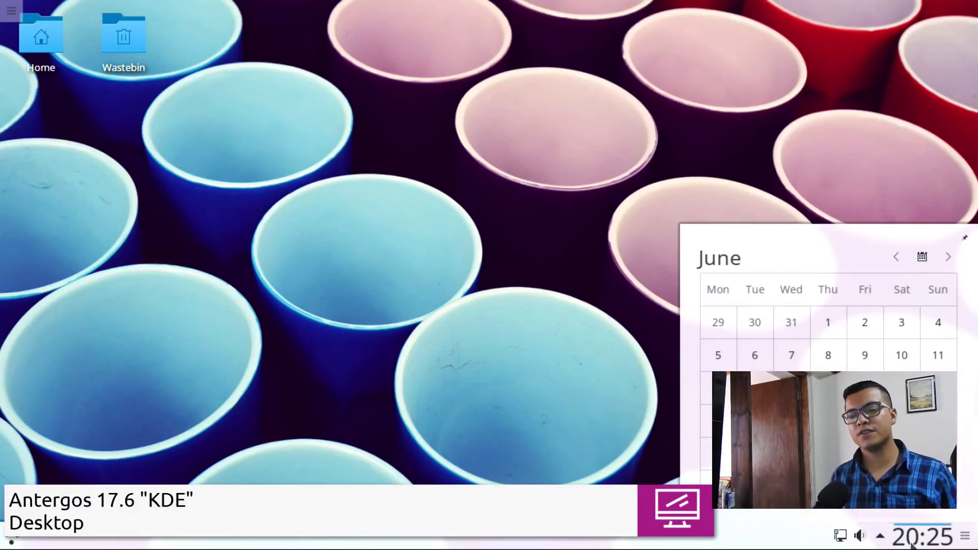
pyautogui.click(911, 544)
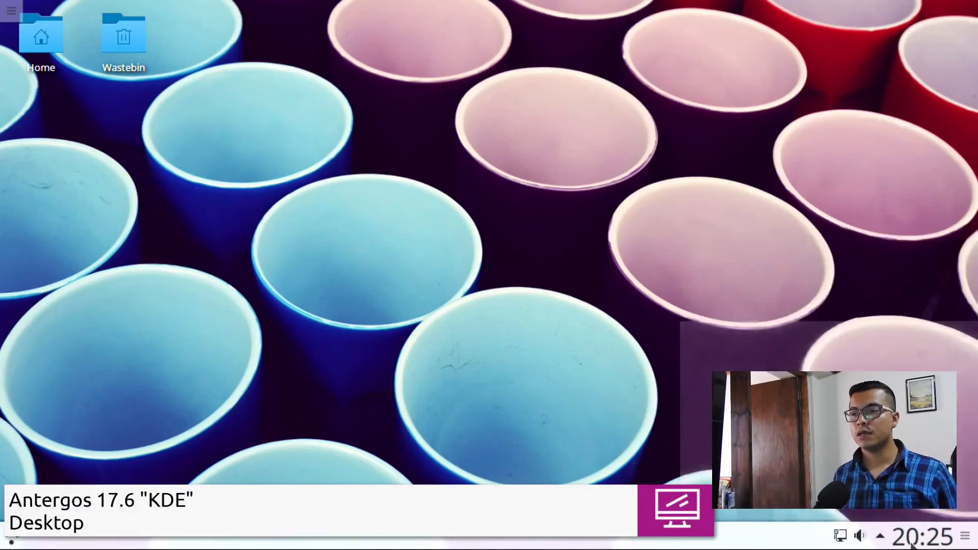
pyautogui.click(880, 541)
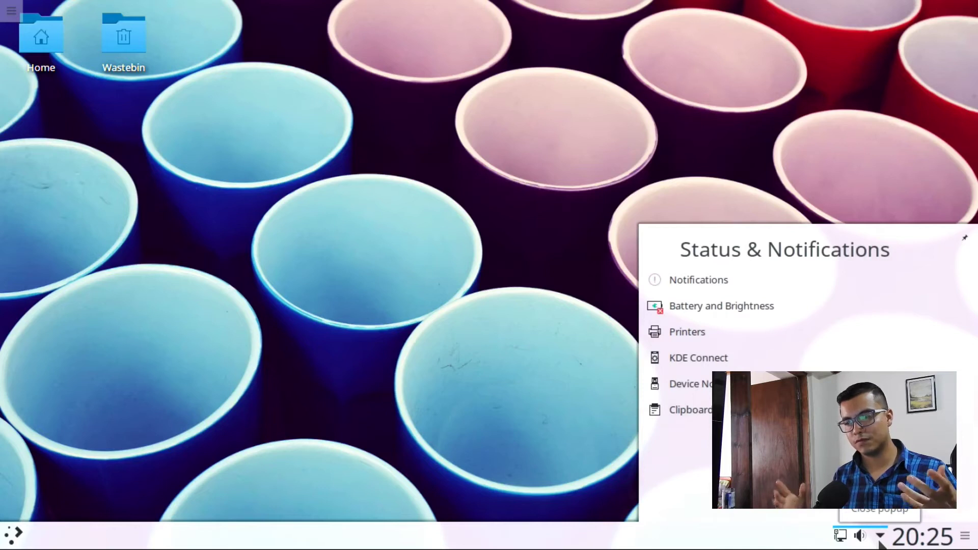
pyautogui.click(880, 541)
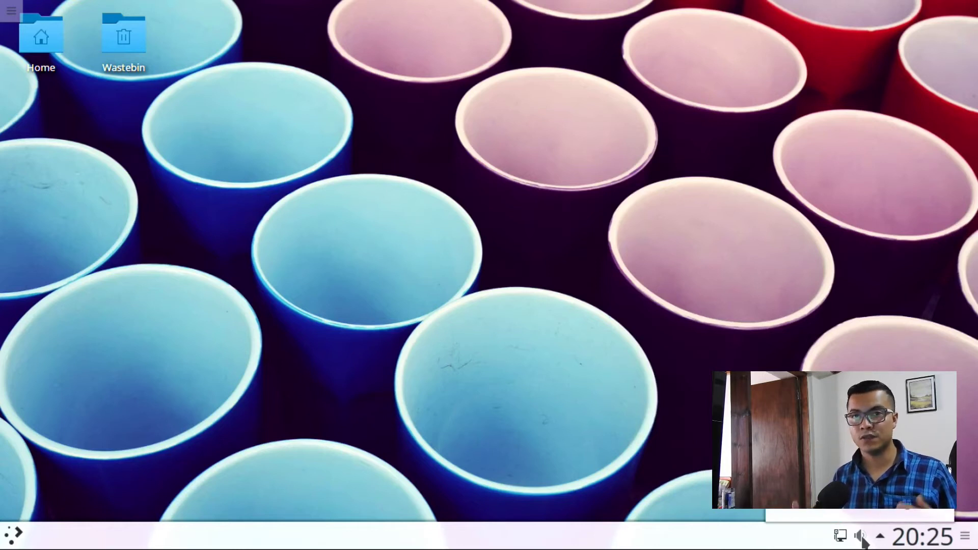
pyautogui.click(862, 536)
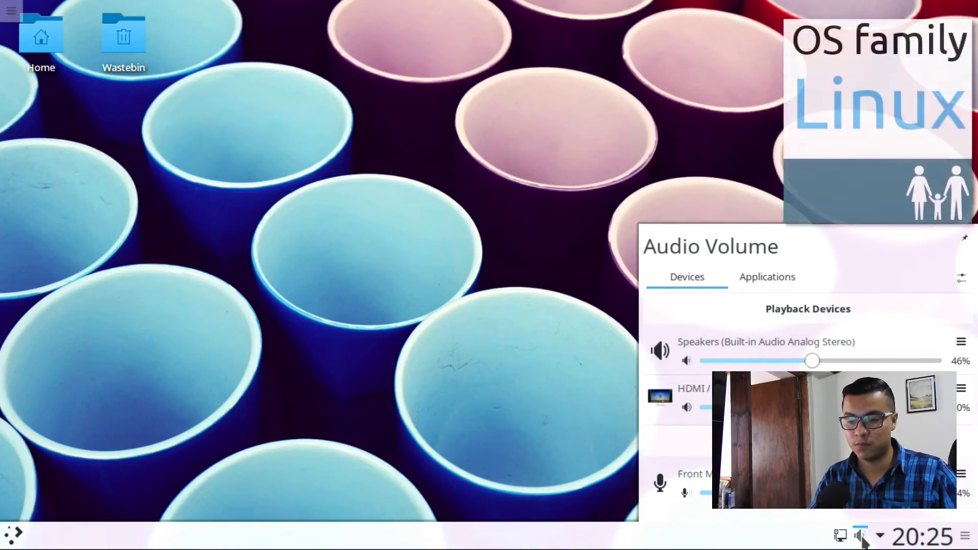
pyautogui.click(861, 536)
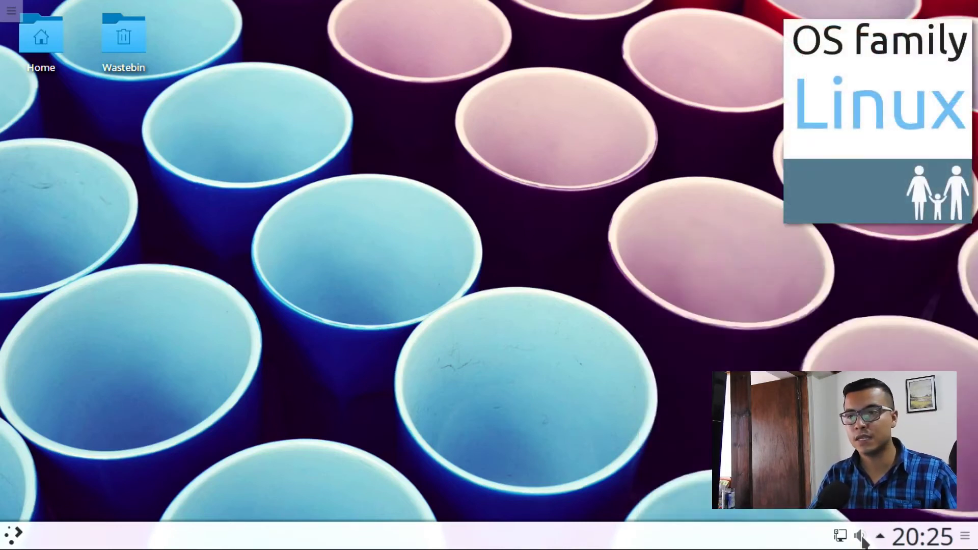